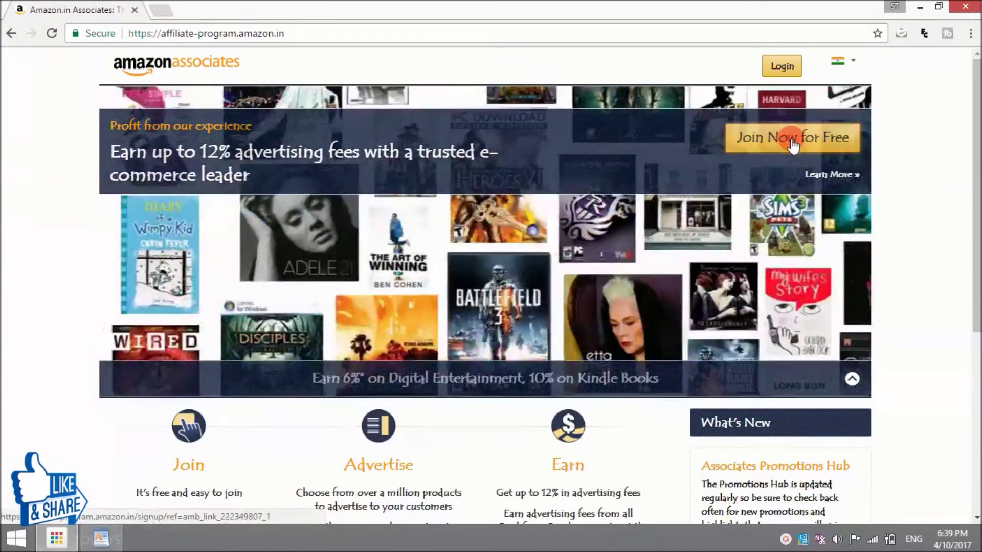
Step: Start the free Associates sign-up as a new customer, entering the account's e-mail address
{"action": "left_click", "coordinate": [792, 146]}
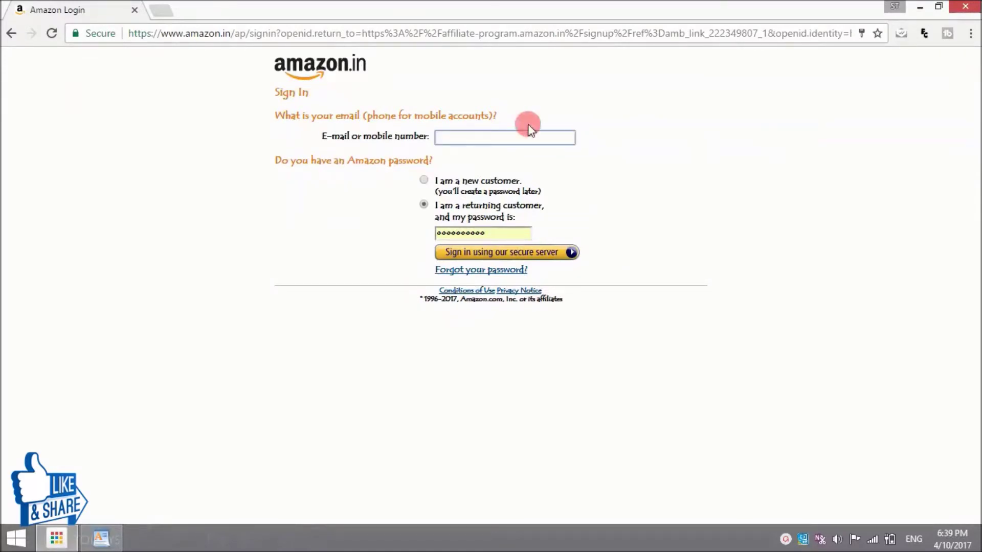
{"action": "left_click", "coordinate": [475, 136]}
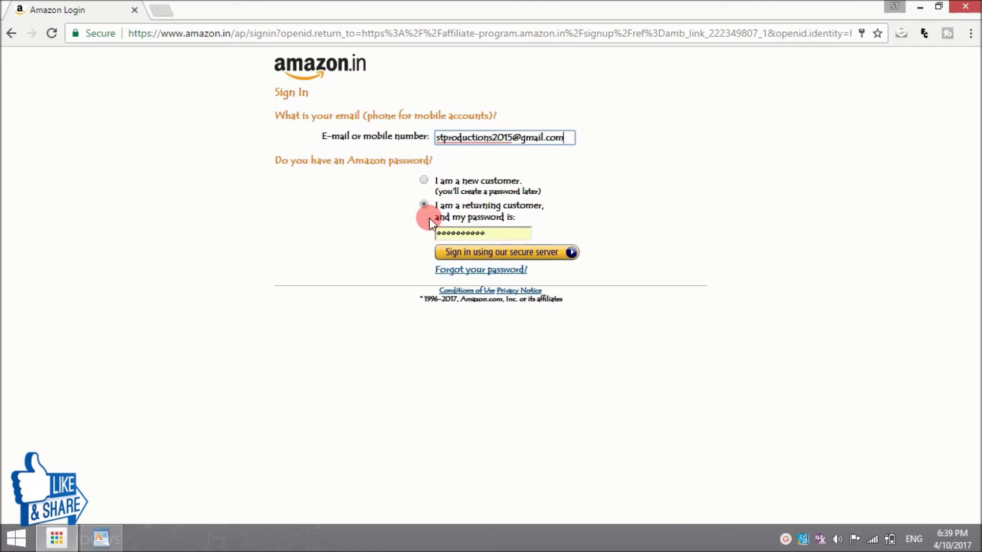
{"action": "left_click", "coordinate": [423, 181]}
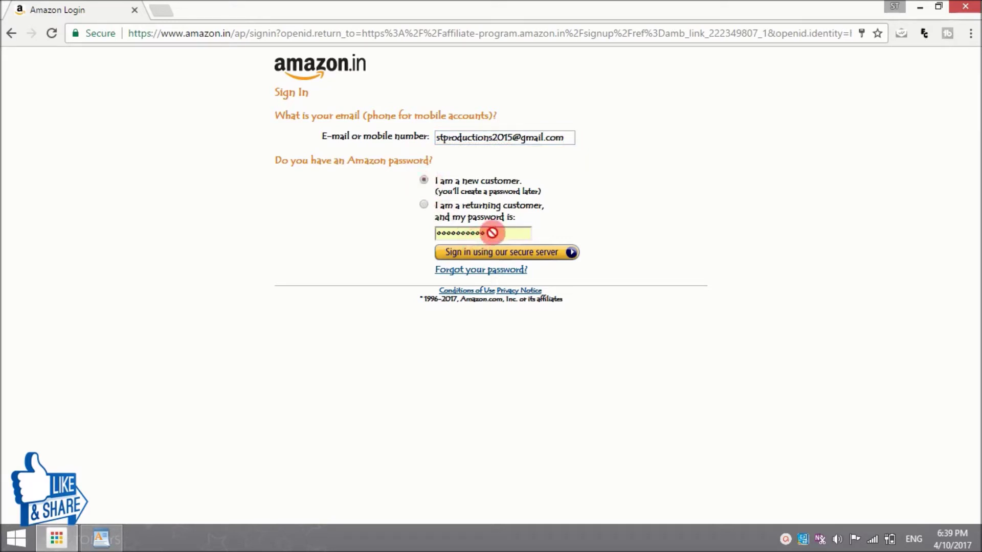
{"action": "left_click", "coordinate": [488, 255]}
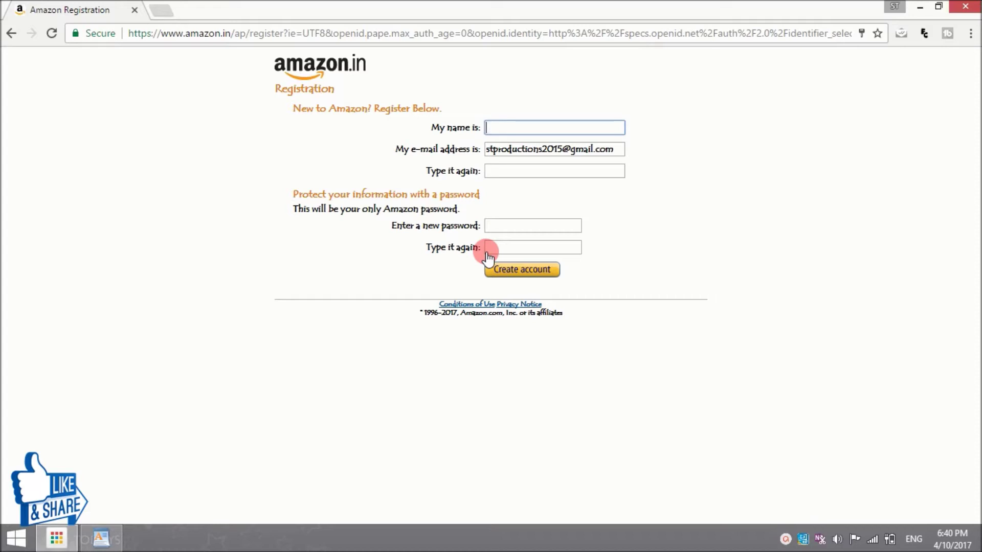
Step: Enter the account holder's name, re-enter the e-mail, set and confirm a password, and create the account
{"action": "left_click", "coordinate": [500, 226]}
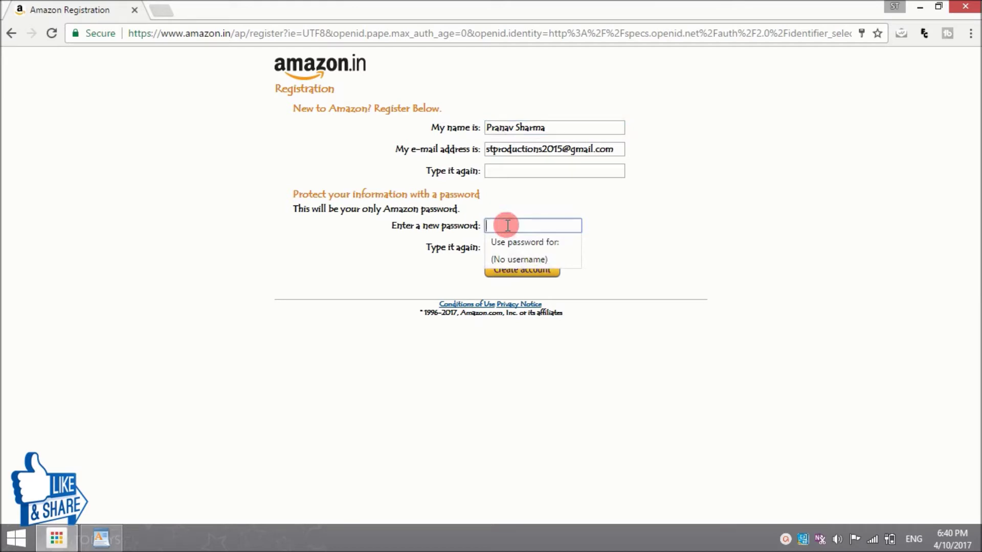
{"action": "left_click", "coordinate": [515, 172]}
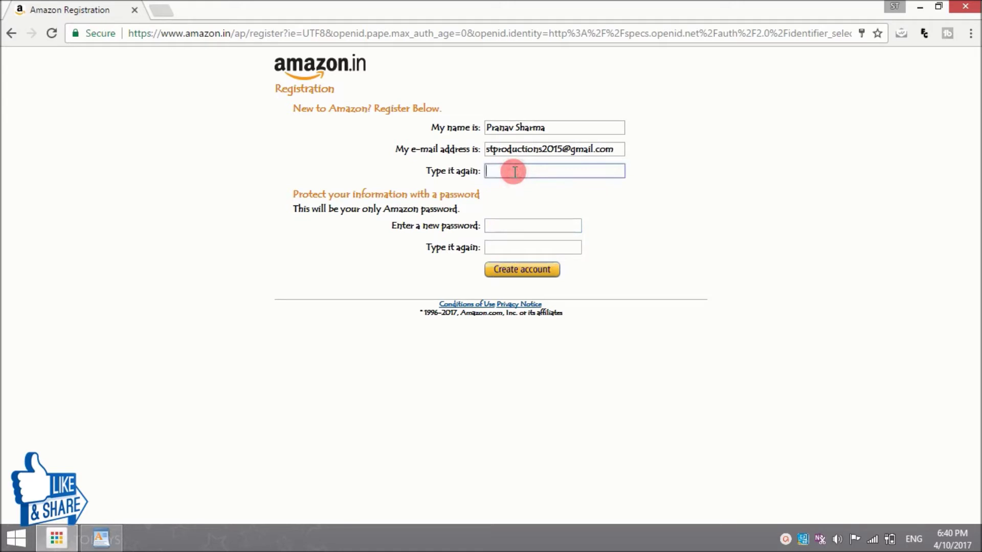
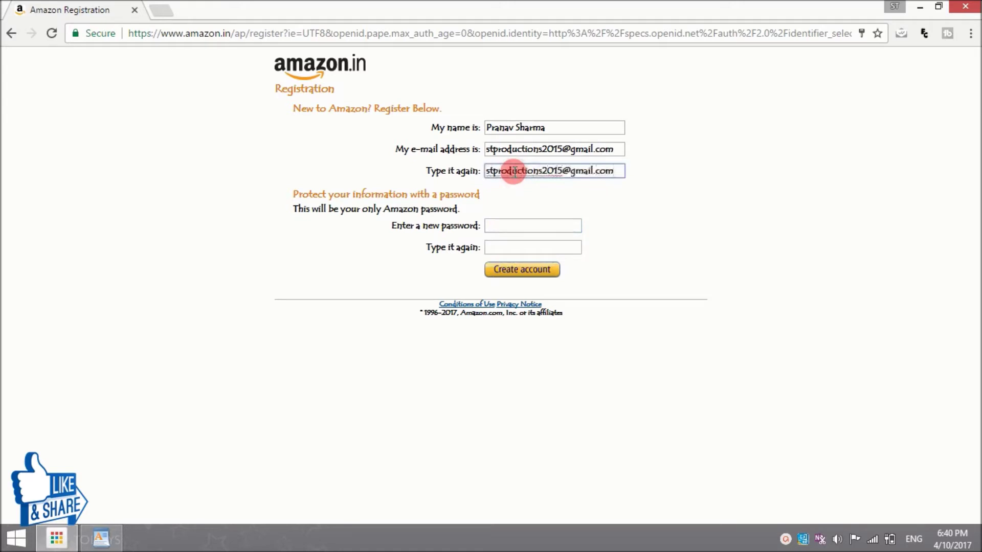
{"action": "left_click", "coordinate": [516, 224]}
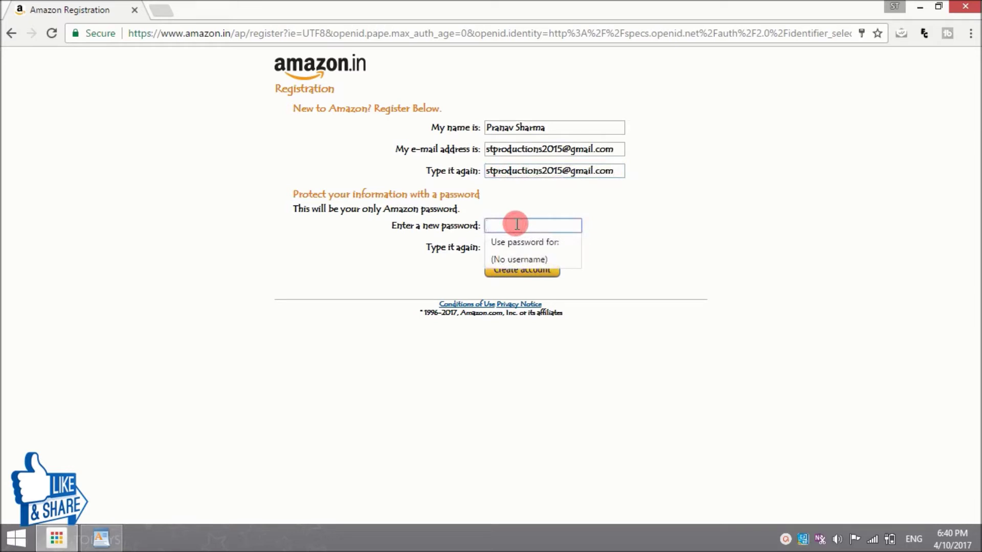
{"action": "type", "text": "************"}
{"action": "left_click", "coordinate": [528, 246]}
{"action": "type", "text": "*************"}
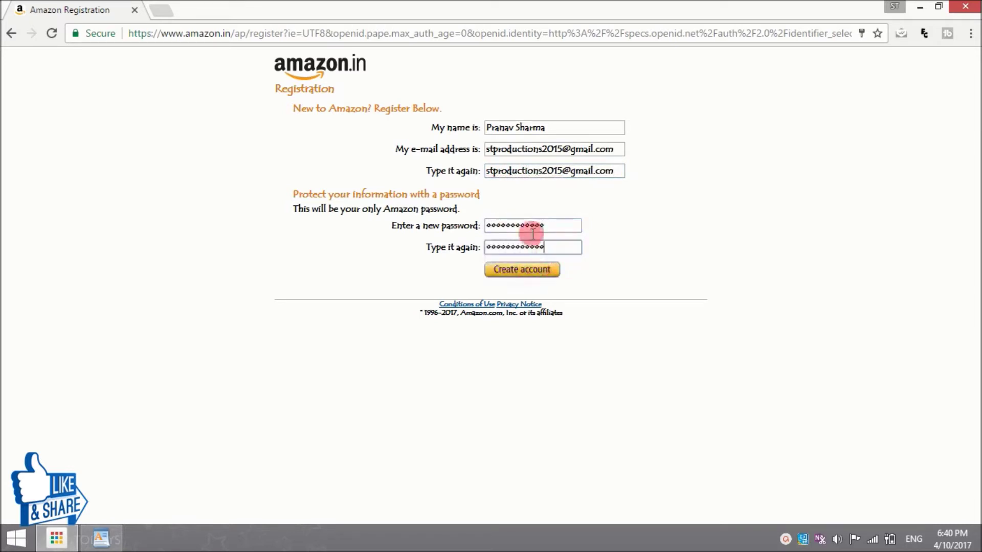
{"action": "left_click", "coordinate": [525, 270]}
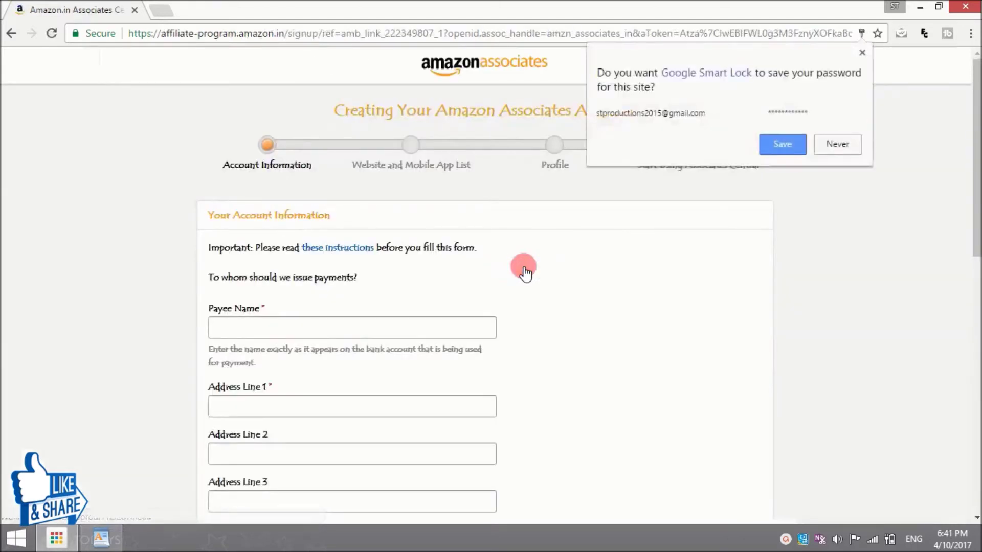
Step: Decline saving the password, then fill in the payee name and first address line
{"action": "left_click", "coordinate": [827, 144]}
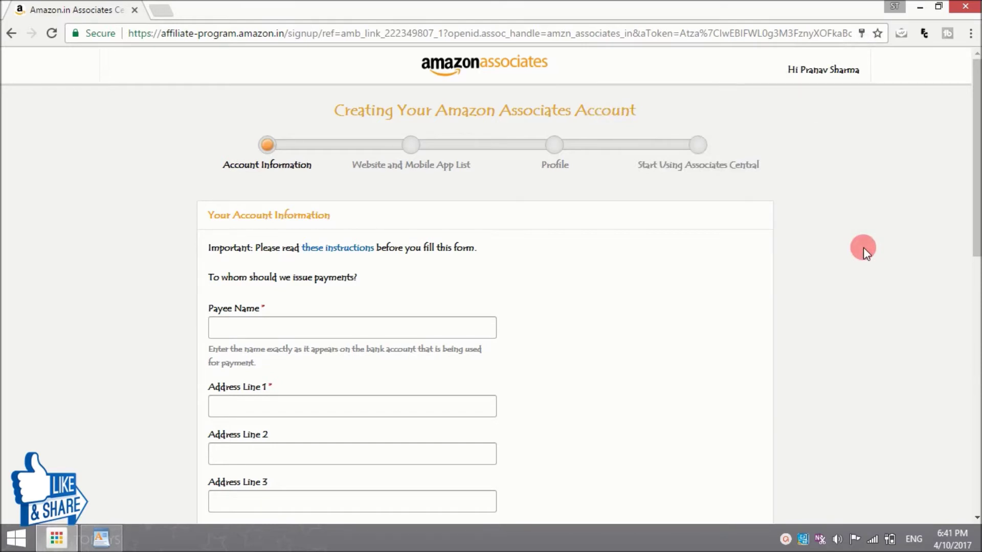
{"action": "left_click_drag", "start_coordinate": [977, 138], "coordinate": [977, 209]}
{"action": "left_click", "coordinate": [262, 169]}
{"action": "type", "text": "Pranav"}
{"action": "left_click", "coordinate": [264, 236]}
{"action": "left_click", "coordinate": [264, 290]}
{"action": "left_click", "coordinate": [255, 328]}
{"action": "left_click", "coordinate": [258, 238]}
Step: Fill in the payee's city, state, postal code and phone number
{"action": "left_click", "coordinate": [254, 384]}
{"action": "type", "text": "SHIMLA"}
{"action": "left_click", "coordinate": [254, 432]}
{"action": "type", "text": "HIMACHAL PRADESH"}
{"action": "left_click", "coordinate": [244, 481]}
{"action": "type", "text": "171006"}
{"action": "scroll", "coordinate": [971, 259], "scroll_direction": "down", "scroll_amount": 3}
{"action": "left_click", "coordinate": [328, 401]}
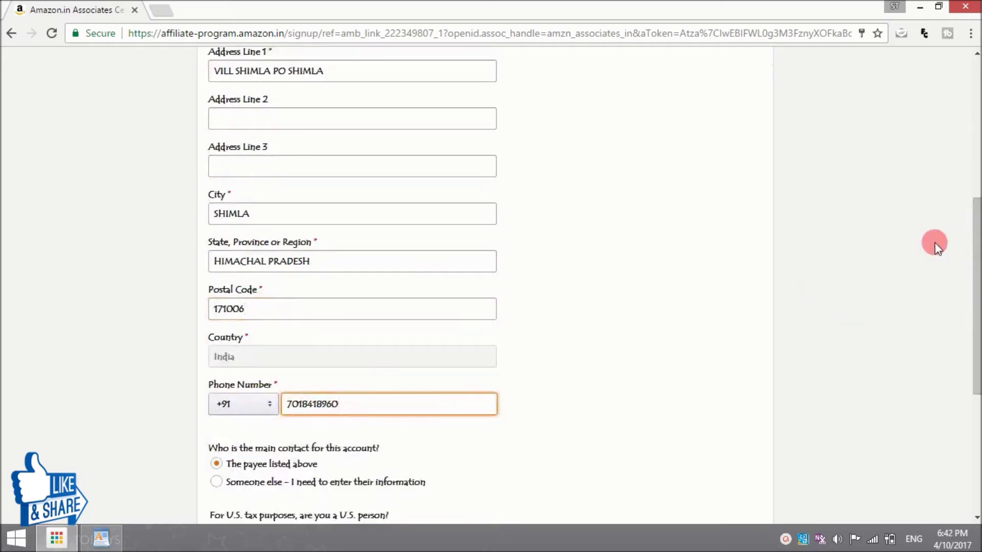
Step: Make the payee the main contact, answer No to being a U.S. person, and continue
{"action": "scroll", "coordinate": [935, 245], "scroll_direction": "down", "scroll_amount": 3}
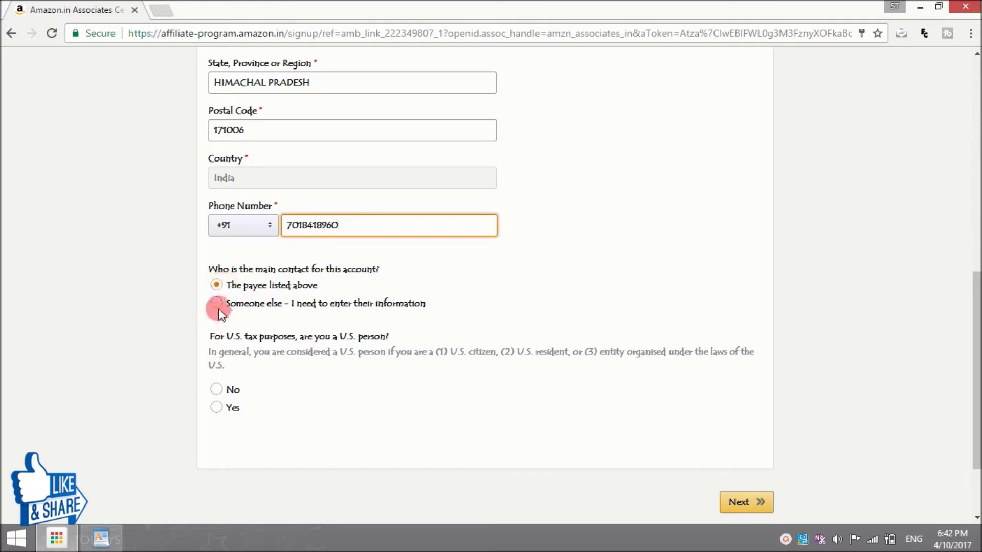
{"action": "left_click", "coordinate": [217, 283]}
{"action": "left_click", "coordinate": [225, 390]}
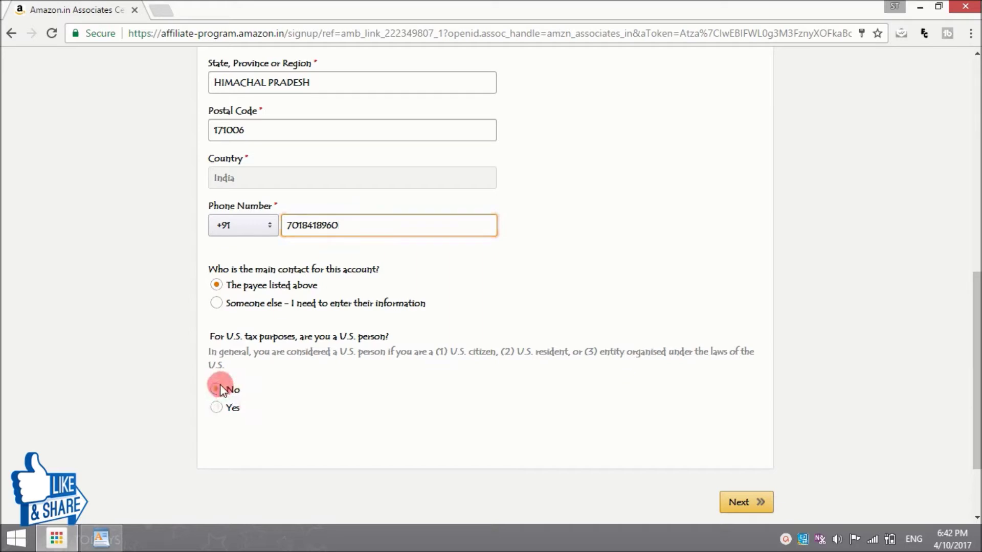
{"action": "left_click", "coordinate": [740, 504]}
{"action": "left_click_drag", "start_coordinate": [974, 276], "coordinate": [974, 189]}
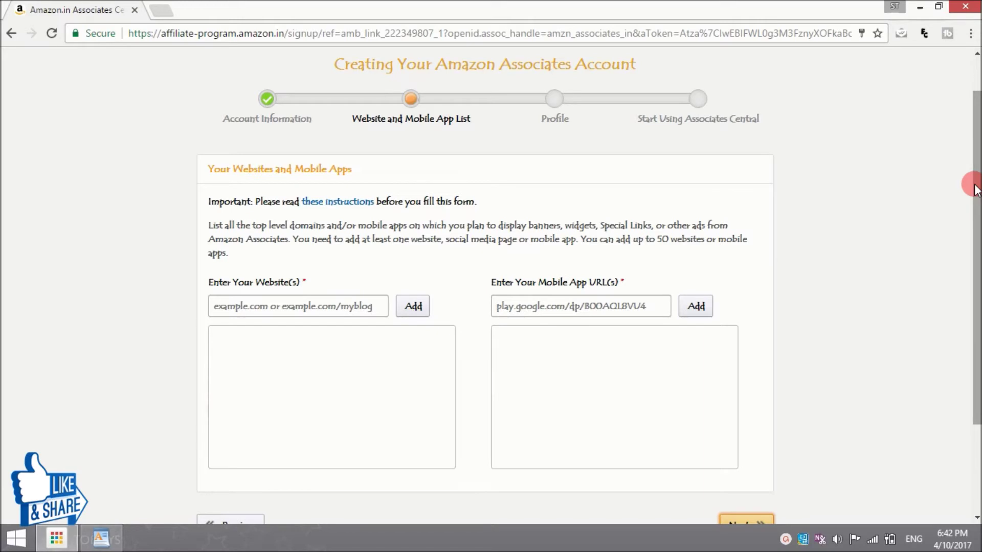
Step: Add the YouTube channel URL to the website list and continue to the Profile step
{"action": "mouse_move", "coordinate": [305, 215]}
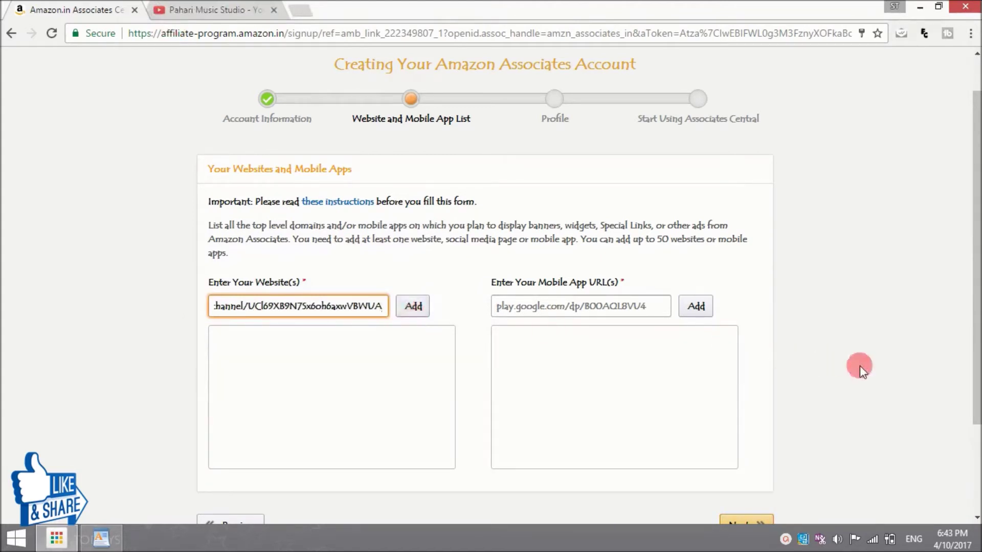
{"action": "left_click", "coordinate": [844, 374]}
{"action": "left_click", "coordinate": [971, 451]}
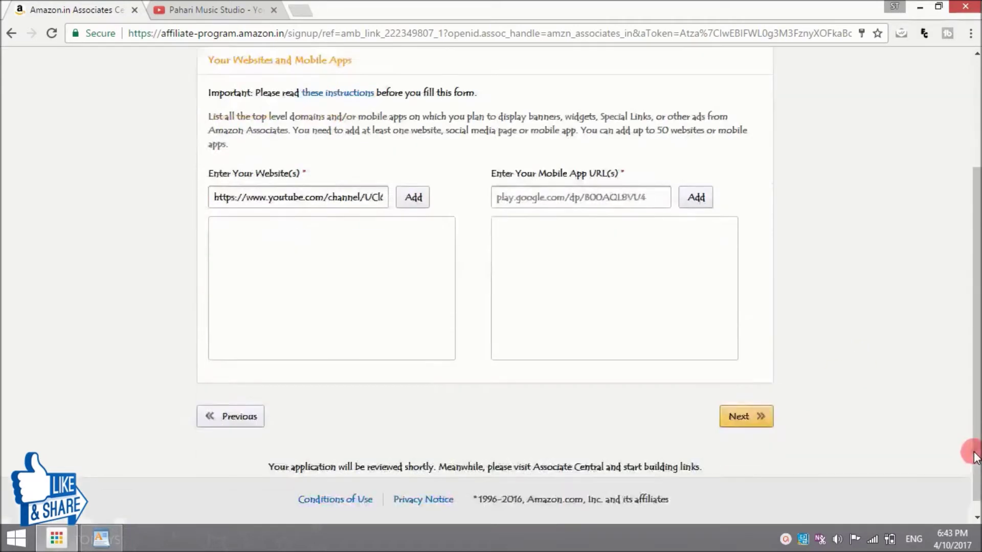
{"action": "left_click", "coordinate": [742, 401]}
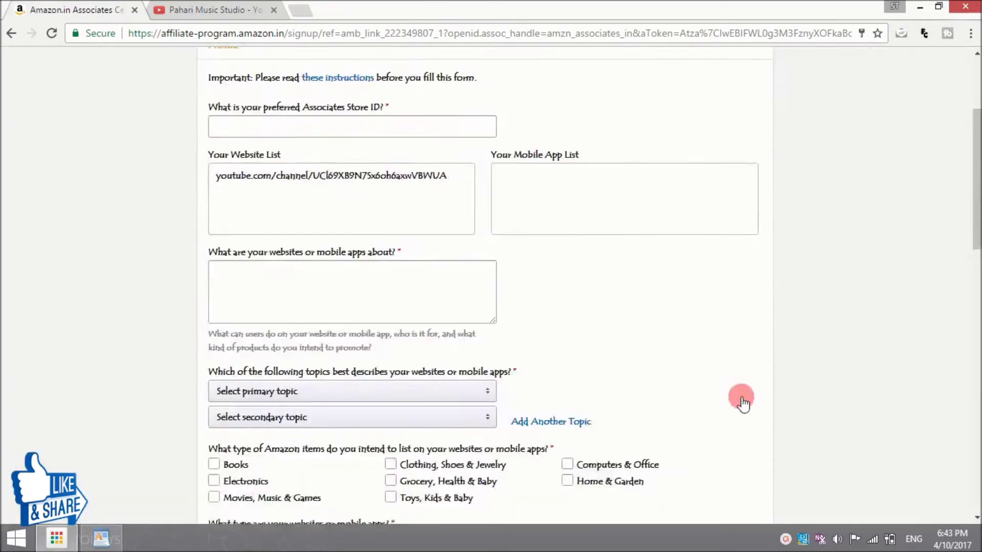
{"action": "left_click_drag", "start_coordinate": [976, 176], "coordinate": [977, 128]}
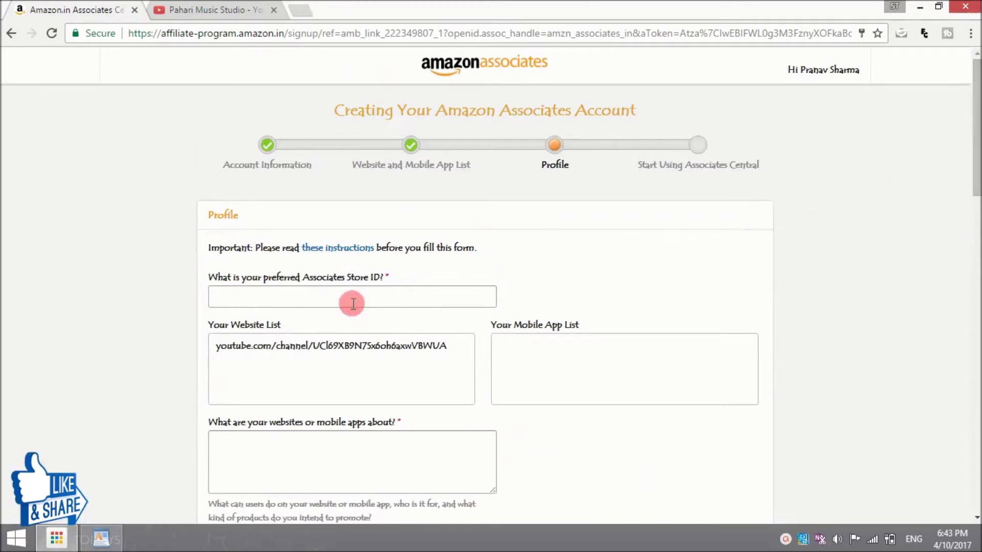
Step: Enter the preferred Store ID and describe the website as 'youtube channel'
{"action": "left_click", "coordinate": [318, 304]}
{"action": "type", "text": "Pranav 26"}
{"action": "left_click", "coordinate": [346, 462]}
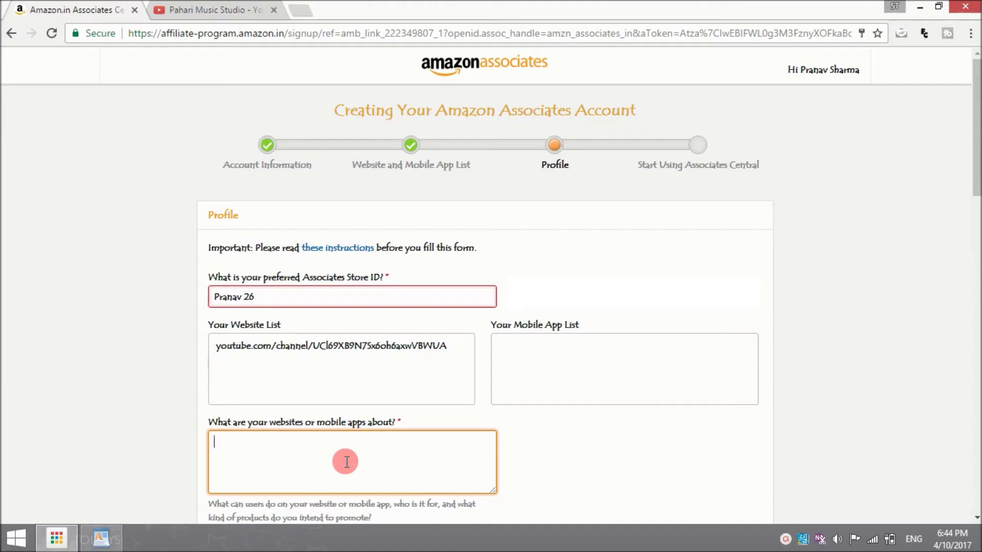
{"action": "left_click", "coordinate": [261, 298]}
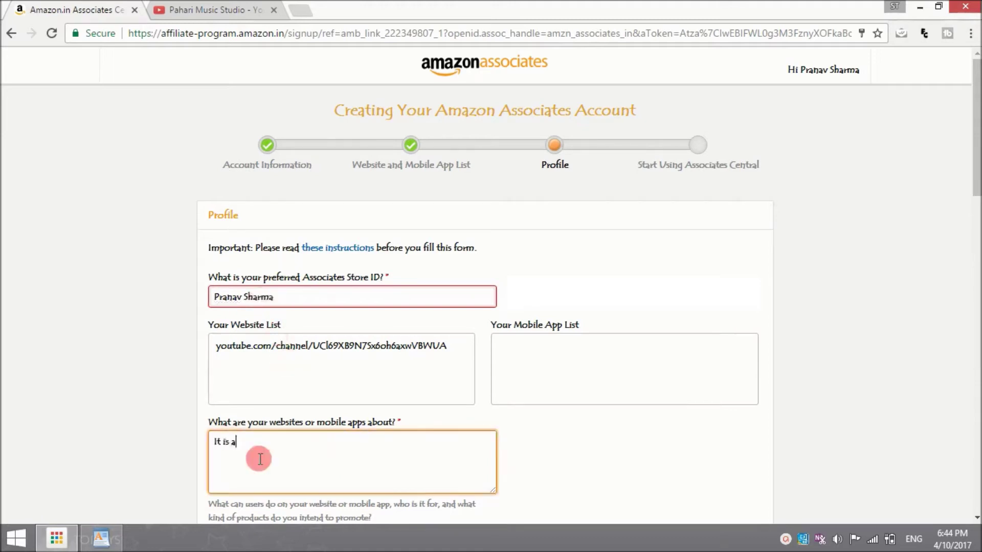
{"action": "type", "text": "youtube channel"}
{"action": "scroll", "coordinate": [541, 263], "scroll_direction": "down", "scroll_amount": 5}
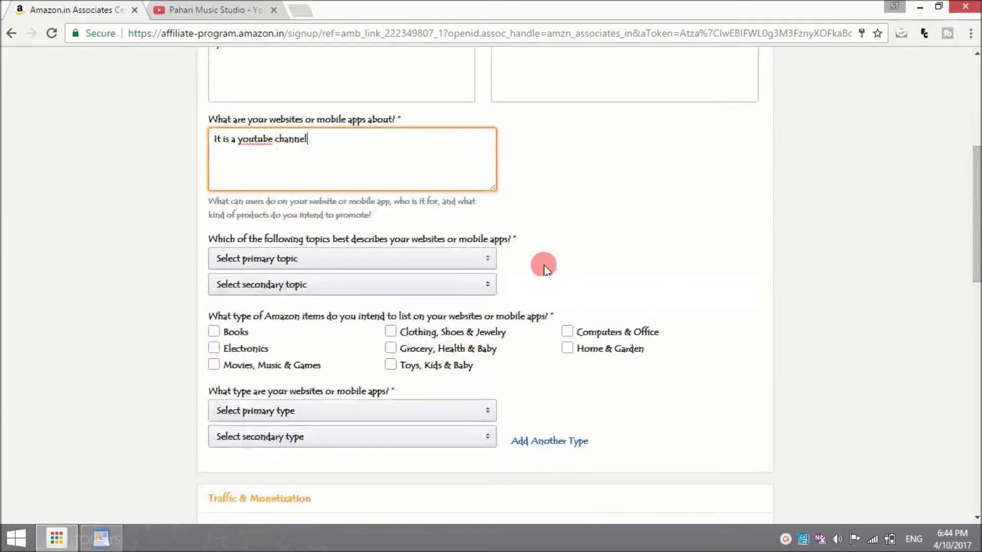
Step: Set the primary topic to Computers/Software/Technology and the secondary topic to Other
{"action": "left_click", "coordinate": [486, 260]}
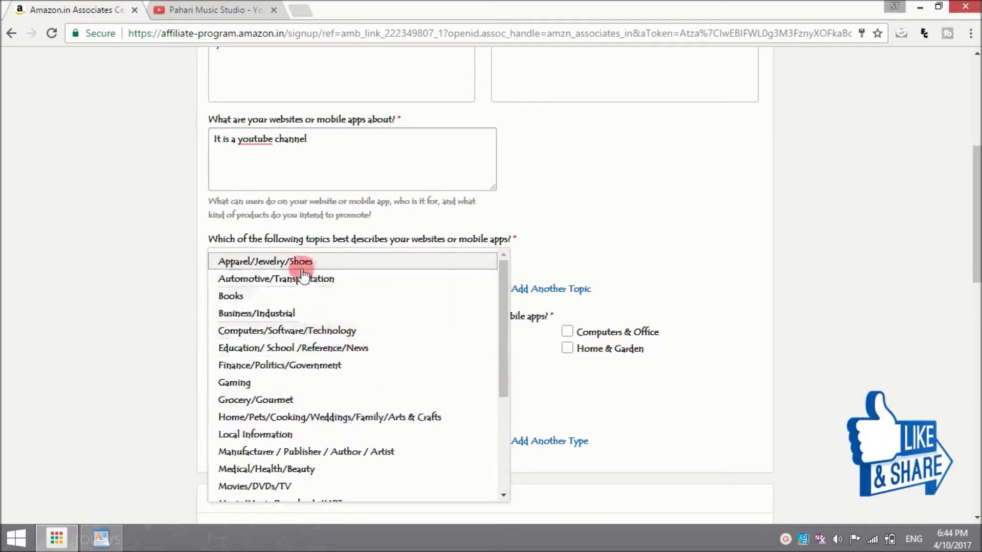
{"action": "scroll", "coordinate": [506, 459], "scroll_direction": "down", "scroll_amount": 3}
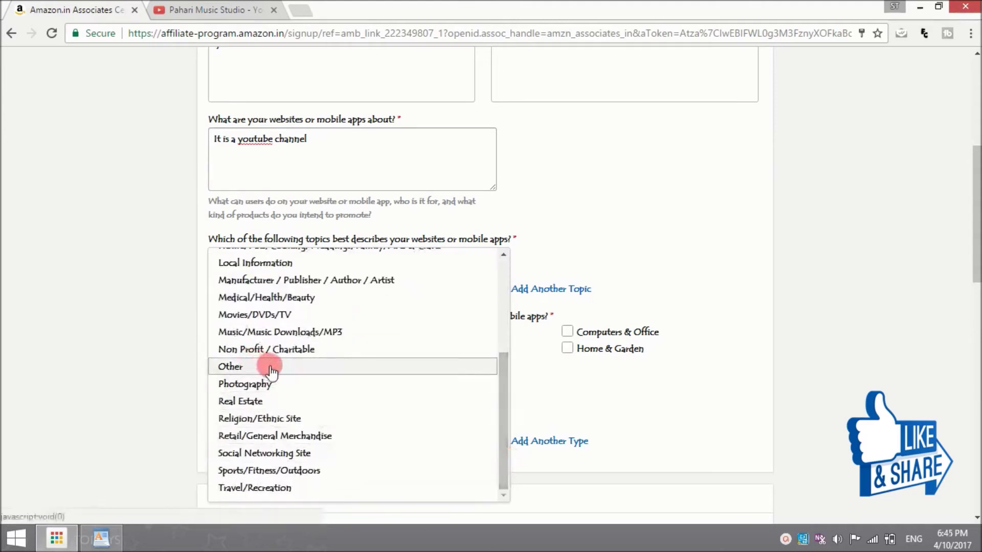
{"action": "scroll", "coordinate": [500, 267], "scroll_direction": "up", "scroll_amount": 5}
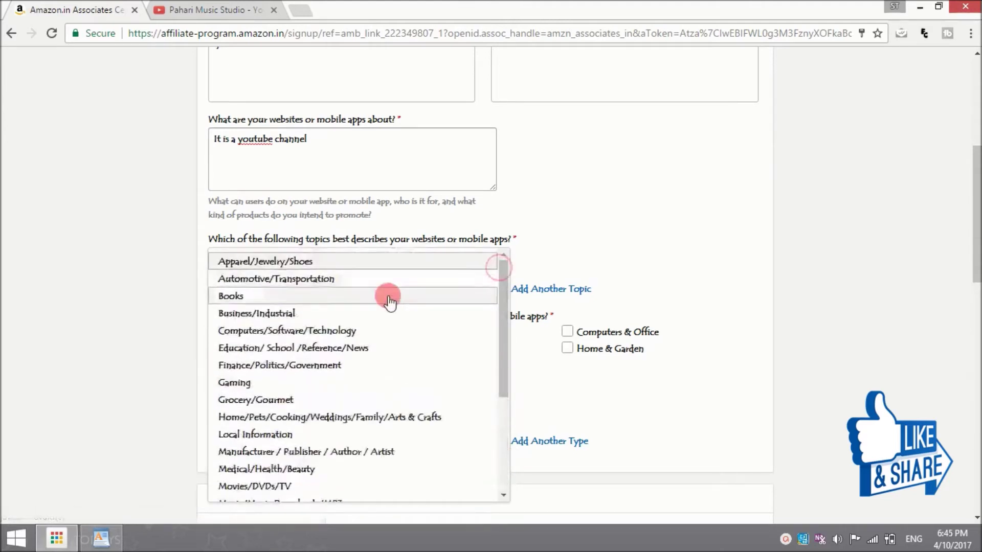
{"action": "left_click", "coordinate": [353, 331]}
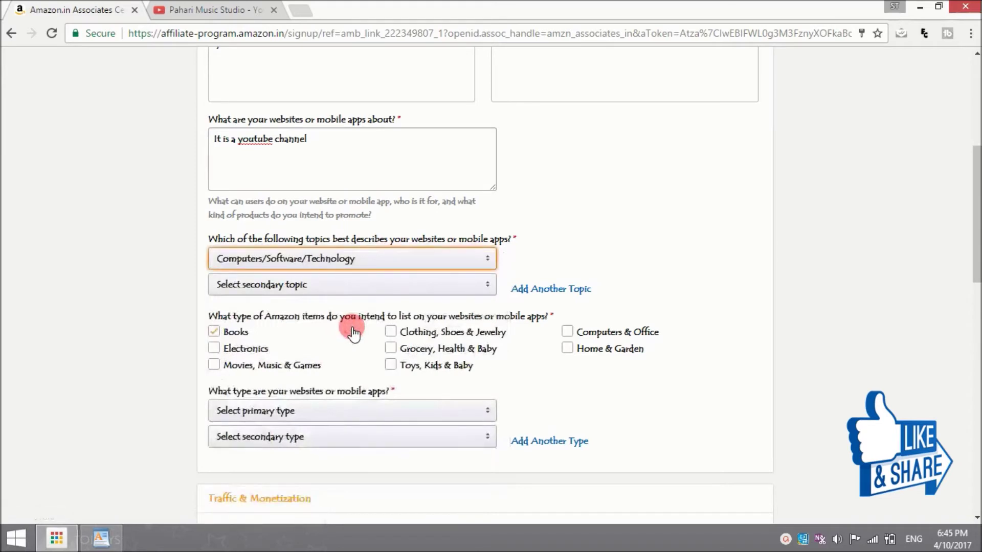
{"action": "left_click", "coordinate": [478, 286]}
{"action": "left_click", "coordinate": [232, 366]}
Step: Tick only Electronics as the item type and set the primary site type to Other
{"action": "left_click", "coordinate": [268, 365]}
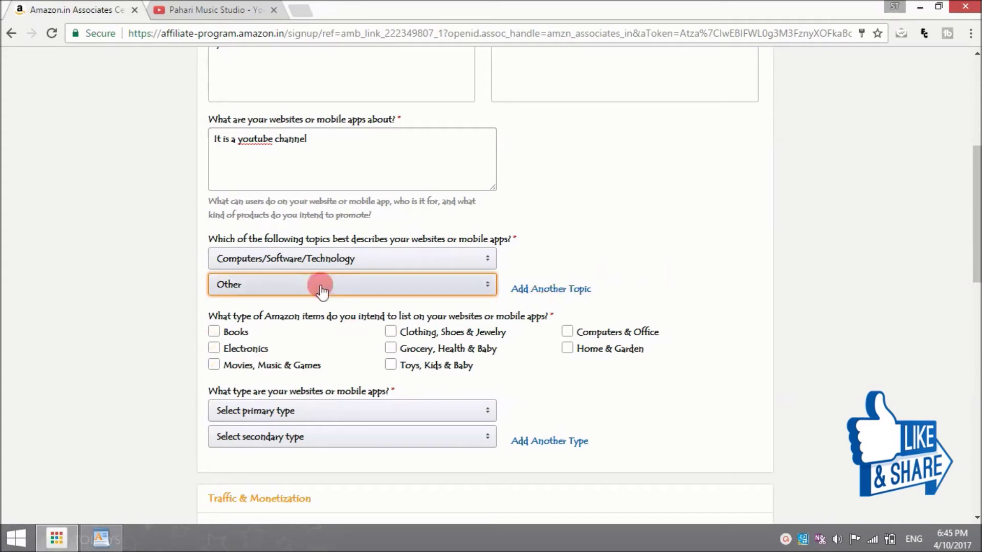
{"action": "left_click", "coordinate": [211, 352]}
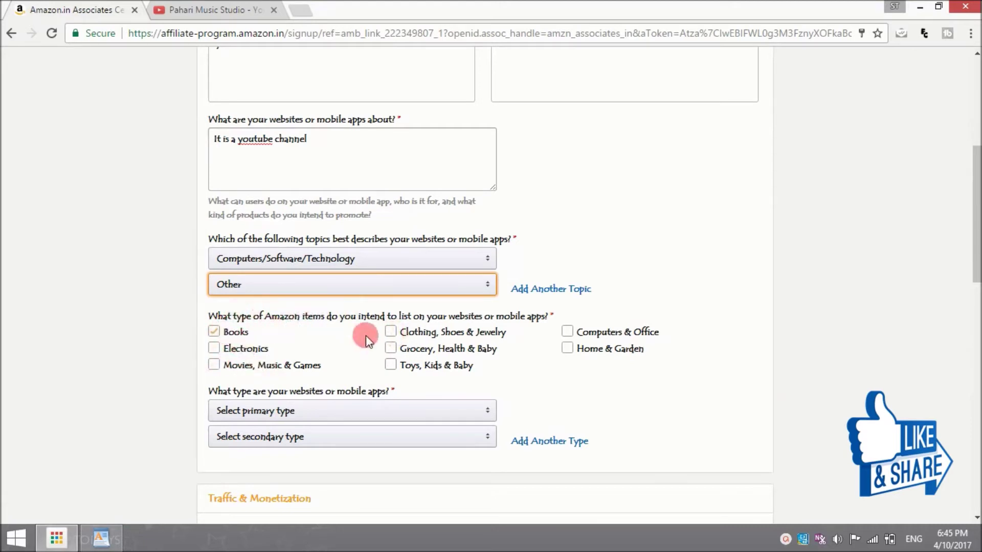
{"action": "left_click", "coordinate": [215, 350]}
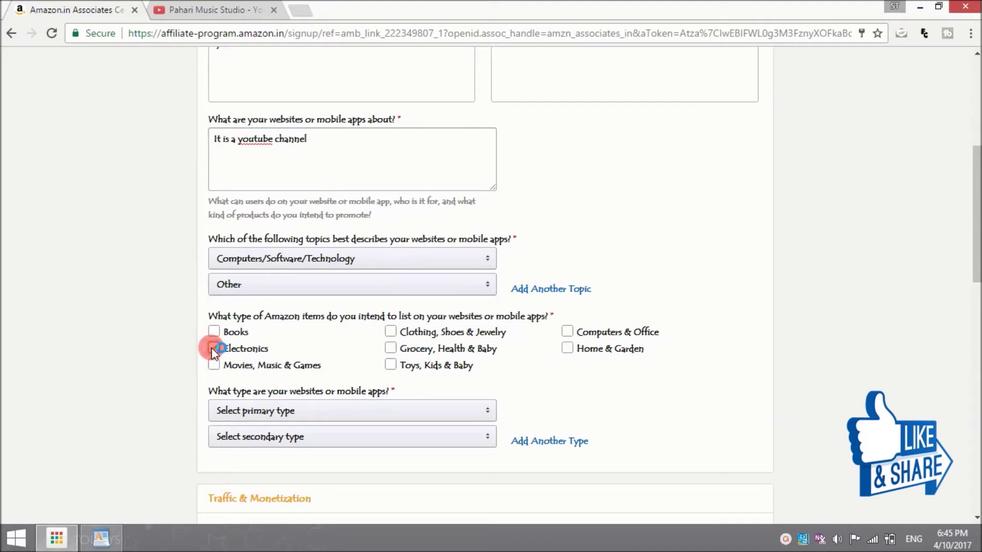
{"action": "left_click", "coordinate": [489, 417]}
{"action": "left_click", "coordinate": [489, 414]}
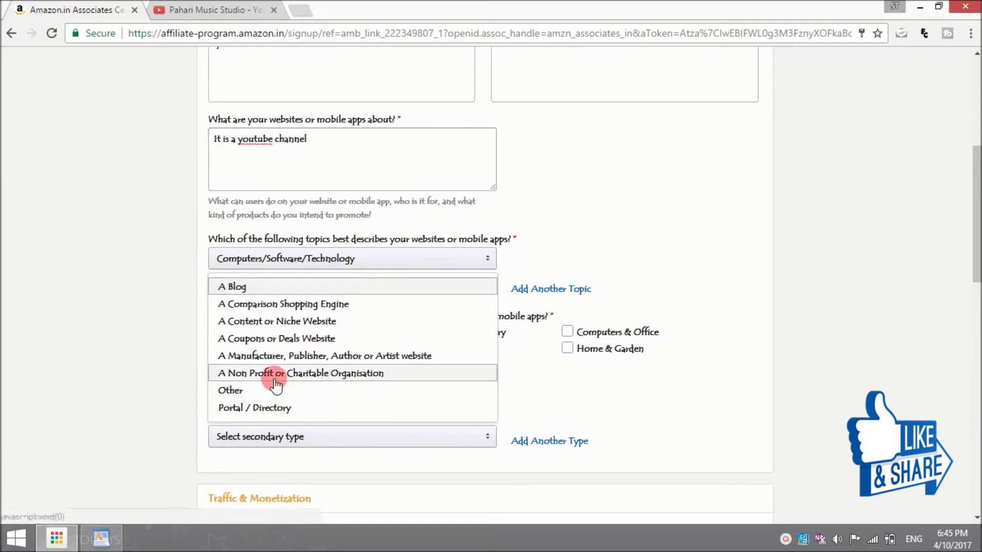
{"action": "left_click", "coordinate": [227, 390]}
{"action": "scroll", "coordinate": [504, 453], "scroll_direction": "down", "scroll_amount": 8}
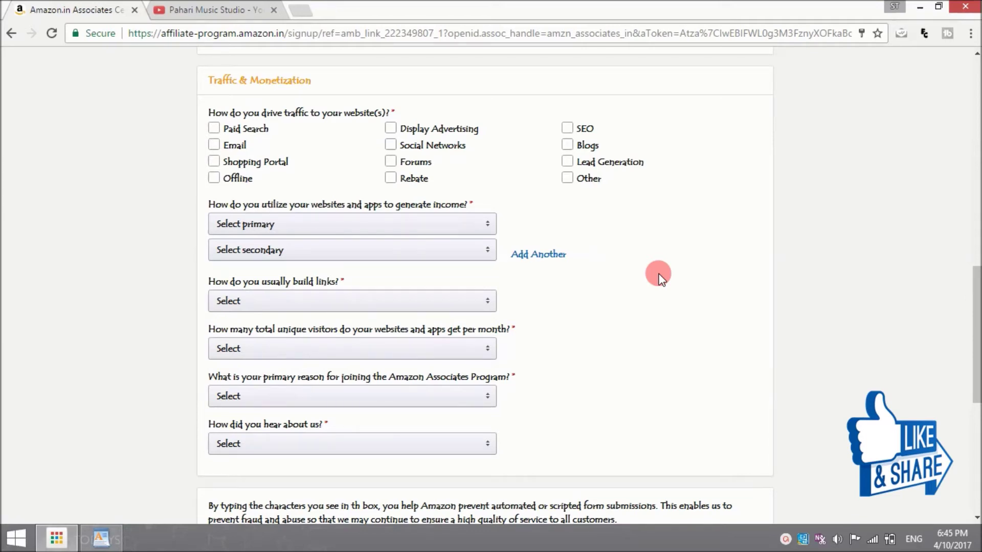
Step: Set the traffic source to Other and primary income method to Contextual Advertising
{"action": "left_click", "coordinate": [235, 147]}
{"action": "left_click", "coordinate": [414, 162]}
{"action": "left_click", "coordinate": [459, 177]}
{"action": "left_click", "coordinate": [488, 225]}
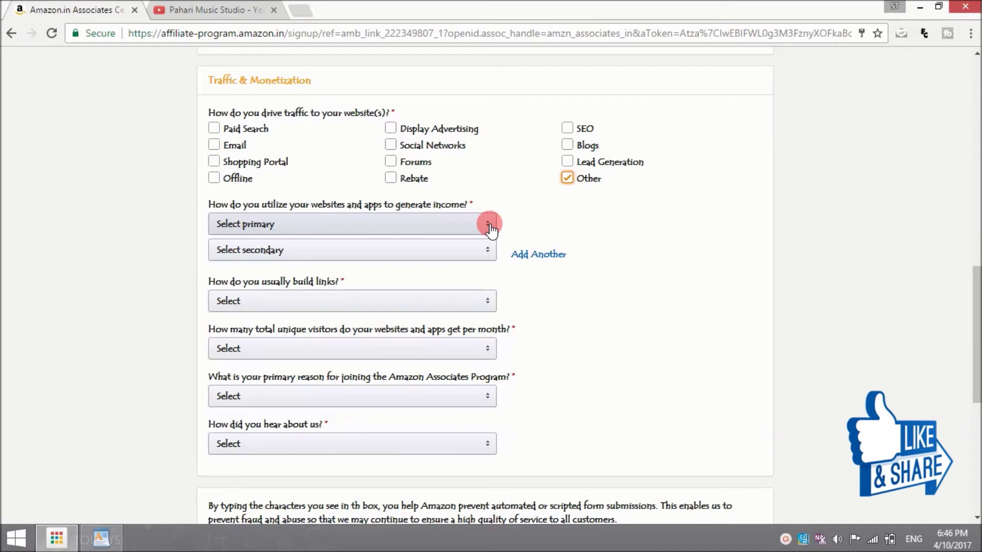
{"action": "left_click", "coordinate": [489, 225]}
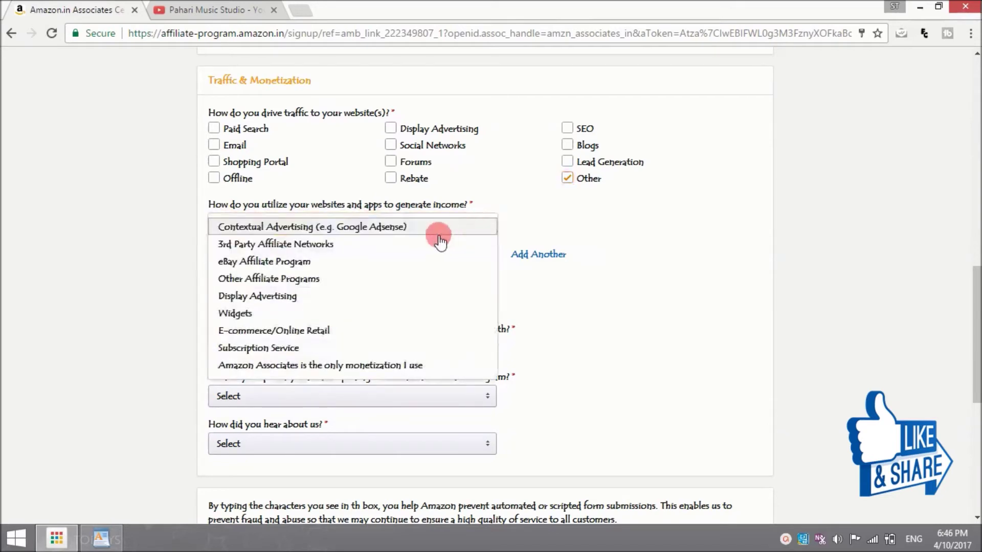
{"action": "left_click", "coordinate": [373, 228]}
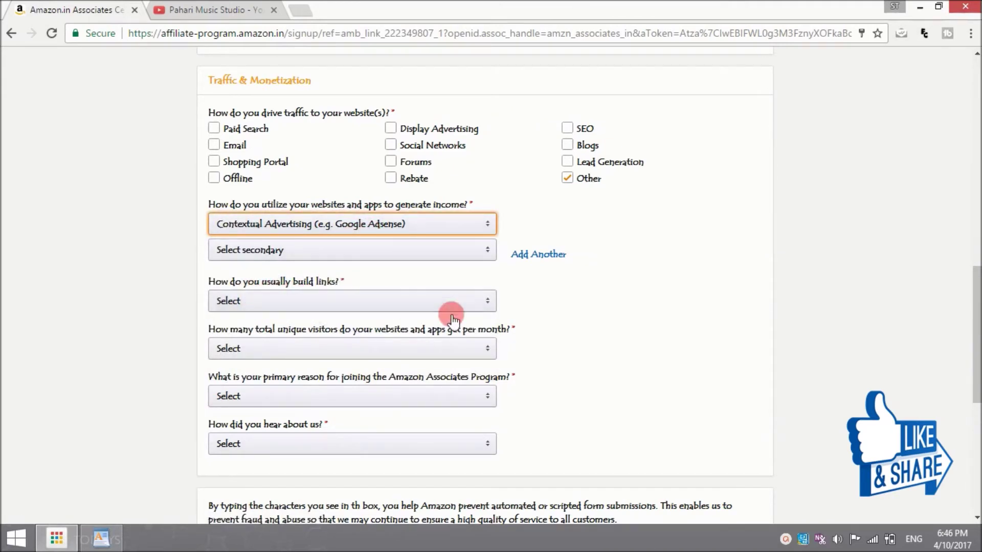
Step: Answer links built Other, visitors From 501 to 5,000, reason Other, and heard via Online Search
{"action": "left_click", "coordinate": [486, 307]}
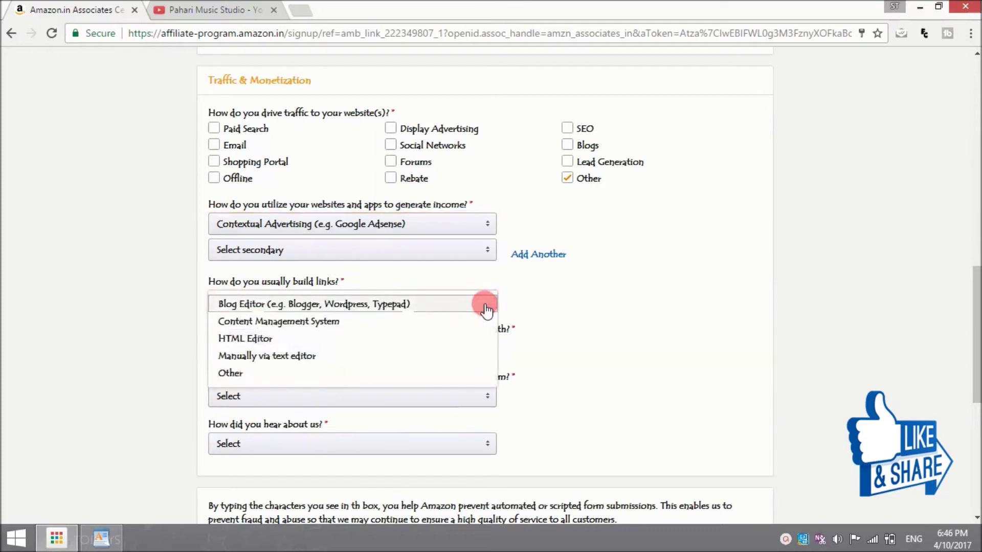
{"action": "left_click", "coordinate": [271, 373]}
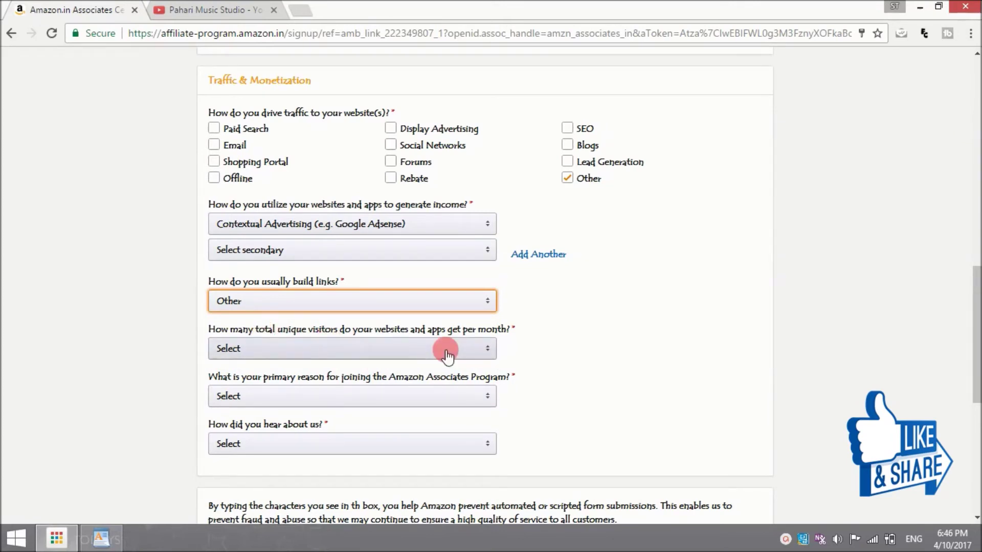
{"action": "left_click", "coordinate": [487, 350]}
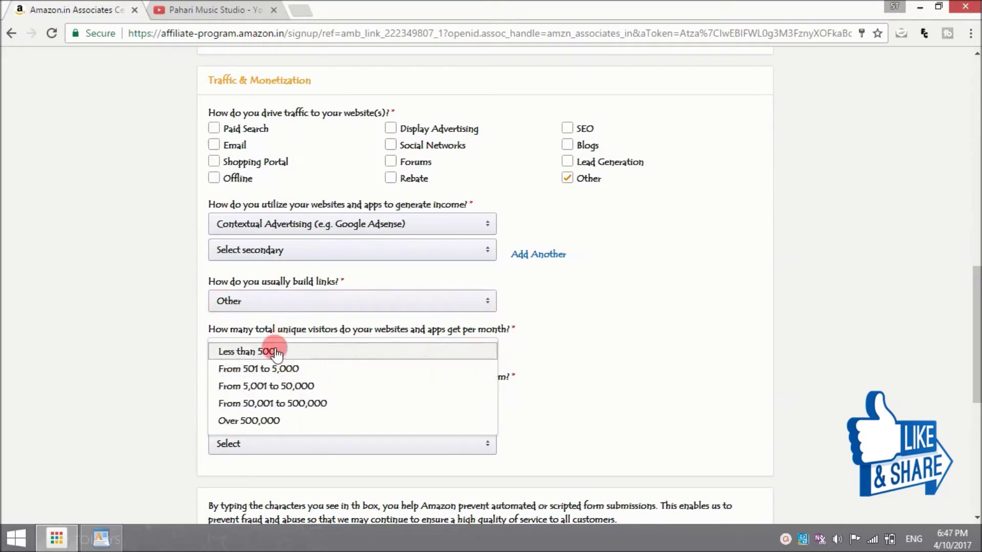
{"action": "left_click", "coordinate": [265, 370]}
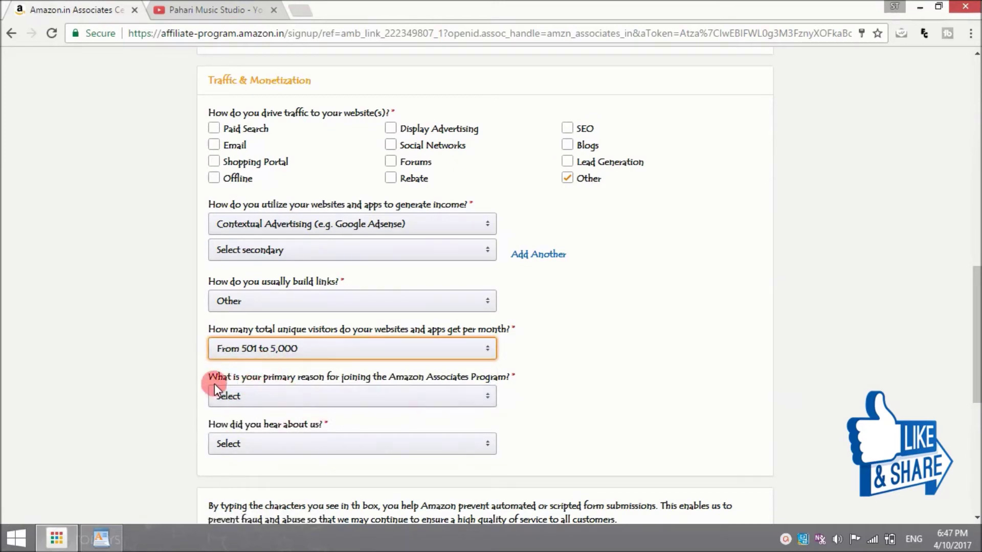
{"action": "left_click", "coordinate": [486, 402]}
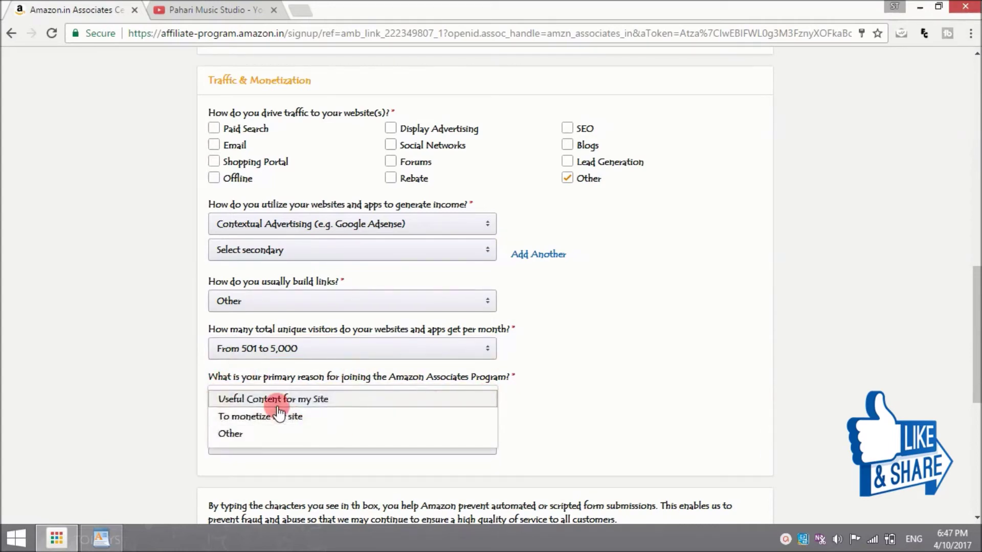
{"action": "left_click", "coordinate": [233, 433]}
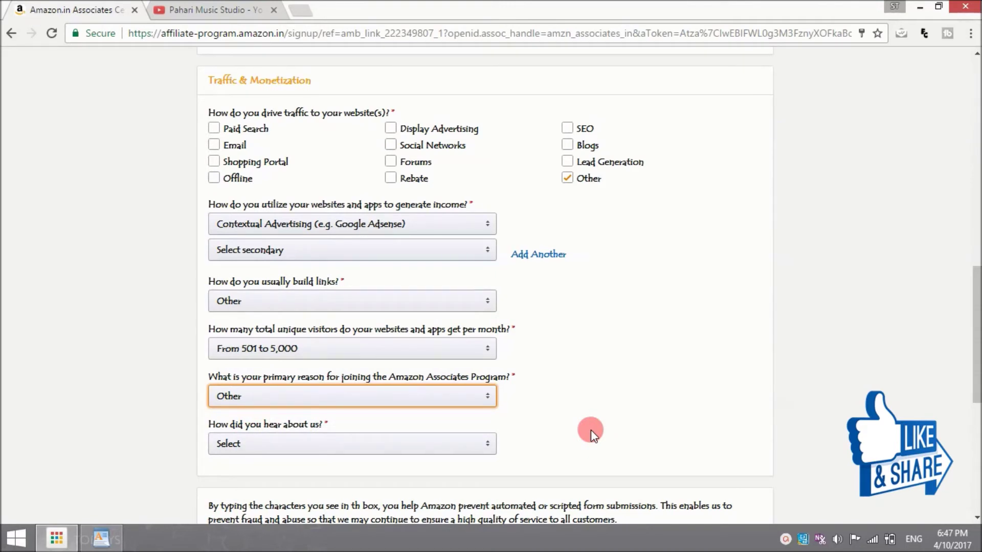
{"action": "left_click", "coordinate": [478, 444]}
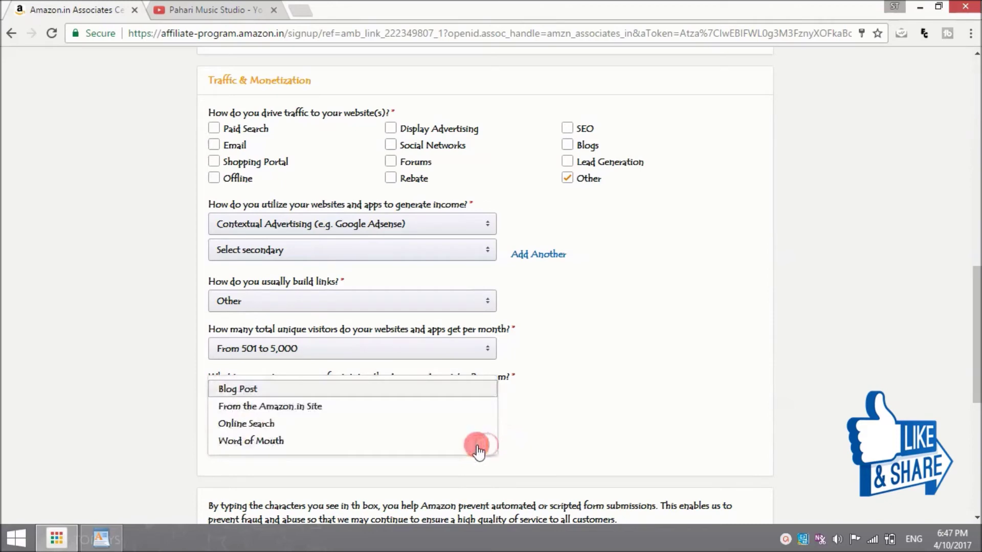
{"action": "left_click", "coordinate": [349, 426]}
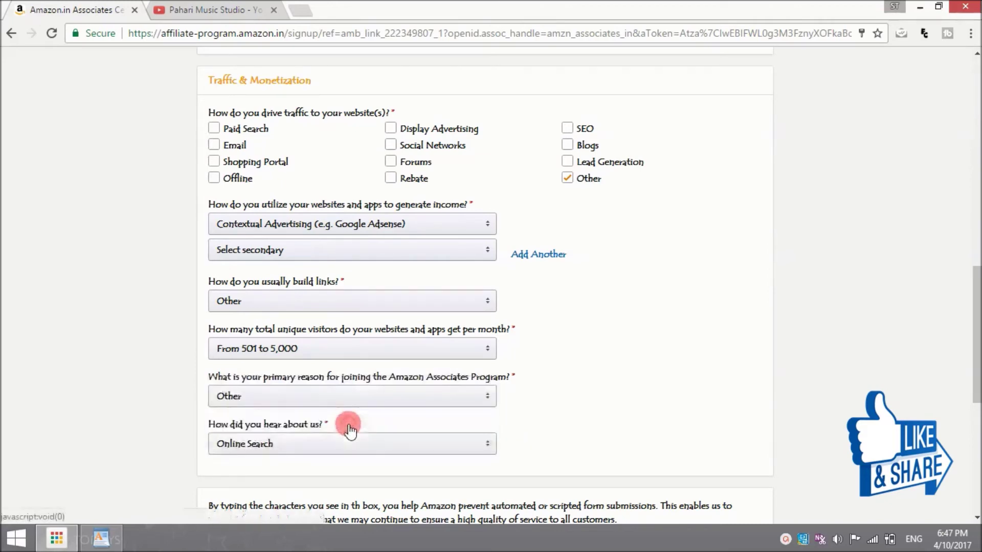
{"action": "scroll", "coordinate": [349, 429], "scroll_direction": "down", "scroll_amount": 5}
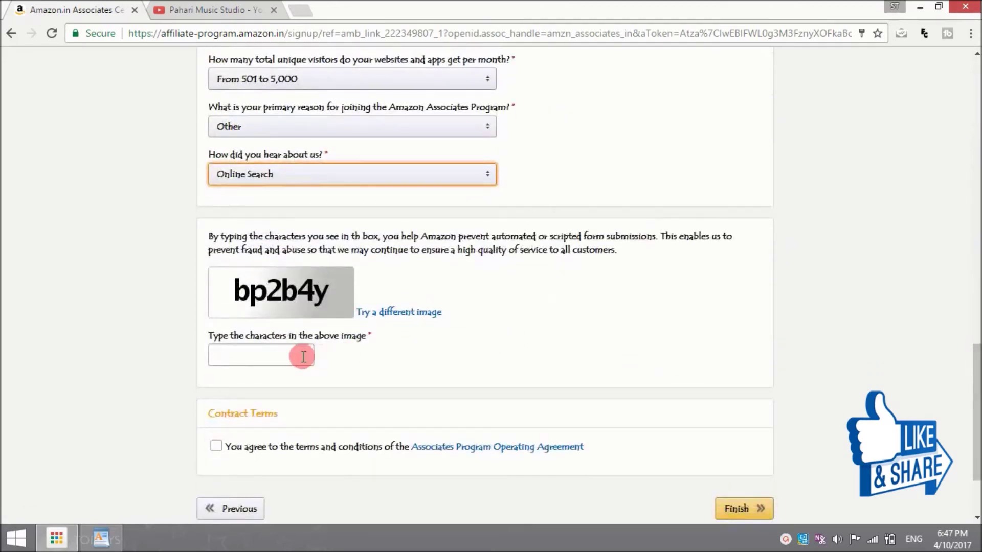
Step: Enter the captcha characters, accept the Operating Agreement, and submit the application with Finish
{"action": "left_click", "coordinate": [284, 352]}
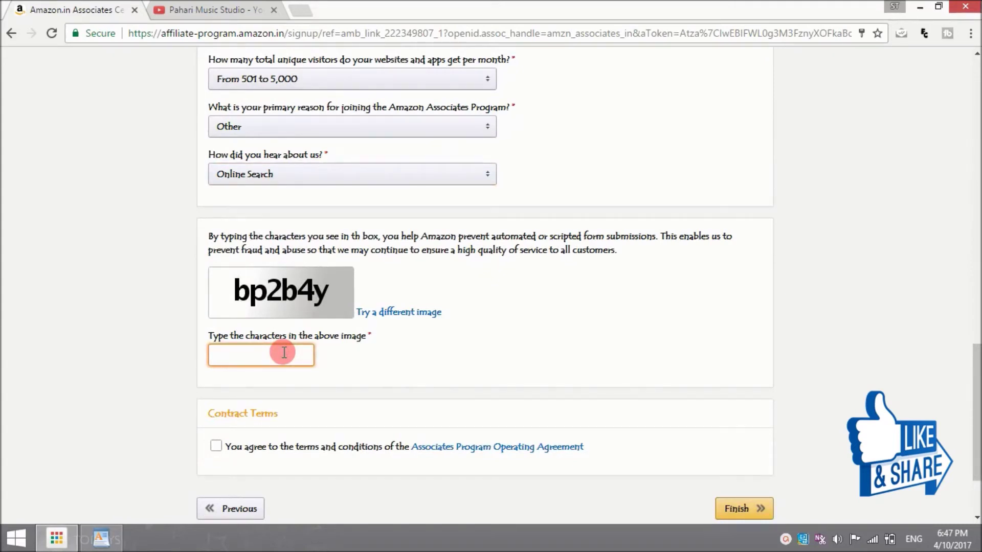
{"action": "type", "text": "bp2b4y"}
{"action": "left_click", "coordinate": [217, 446]}
{"action": "left_click", "coordinate": [732, 516]}
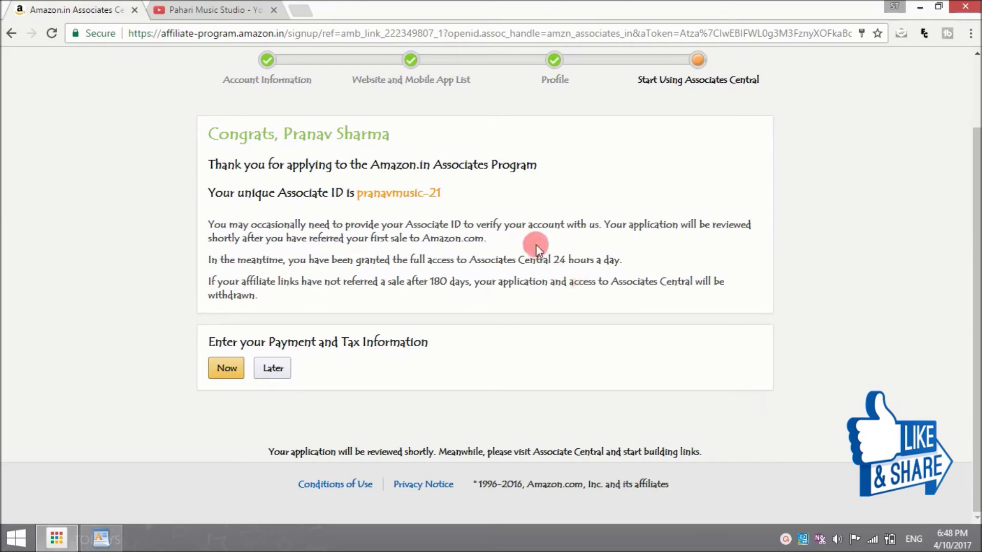
Step: Select the new Associate ID, then choose to enter payment and tax information now
{"action": "left_click_drag", "start_coordinate": [440, 194], "coordinate": [357, 195]}
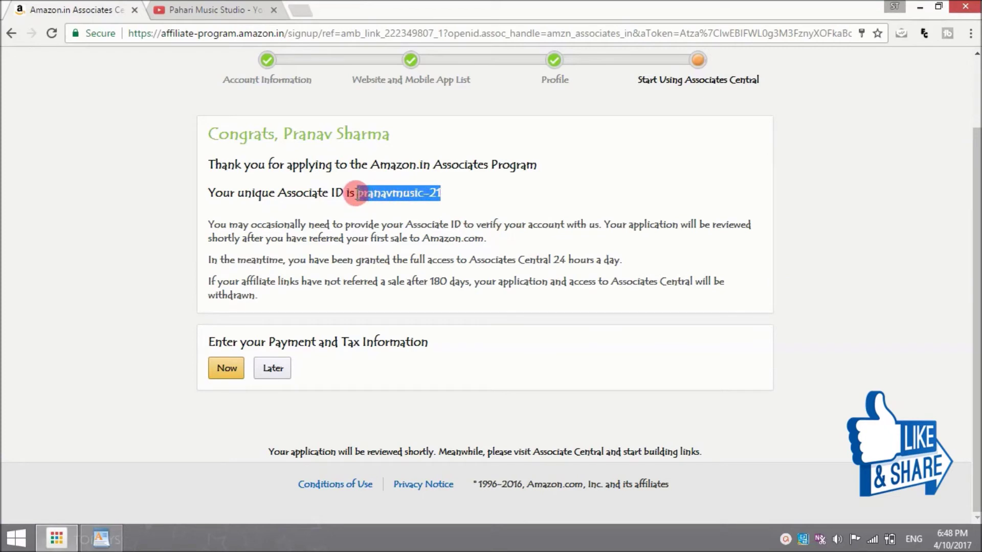
{"action": "left_click", "coordinate": [790, 186]}
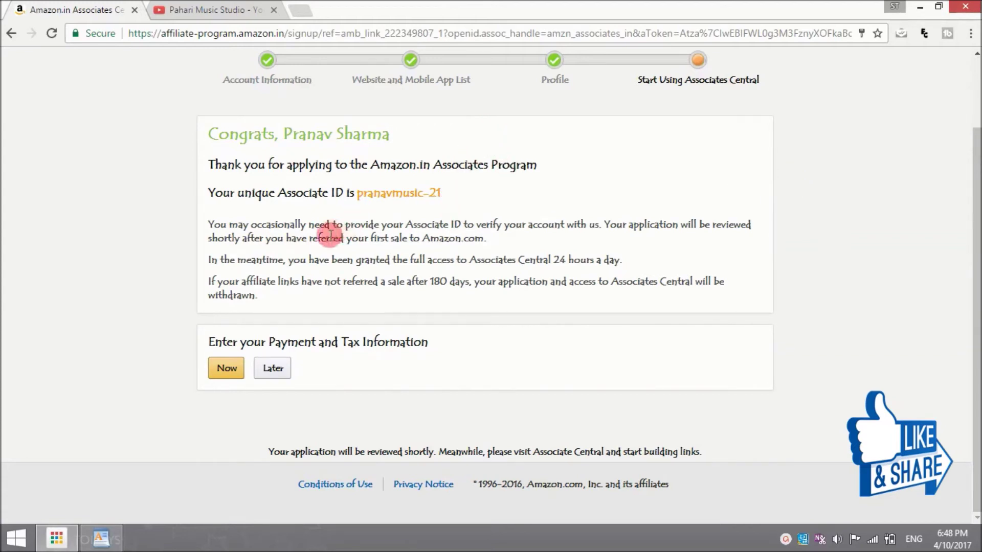
{"action": "left_click", "coordinate": [228, 369]}
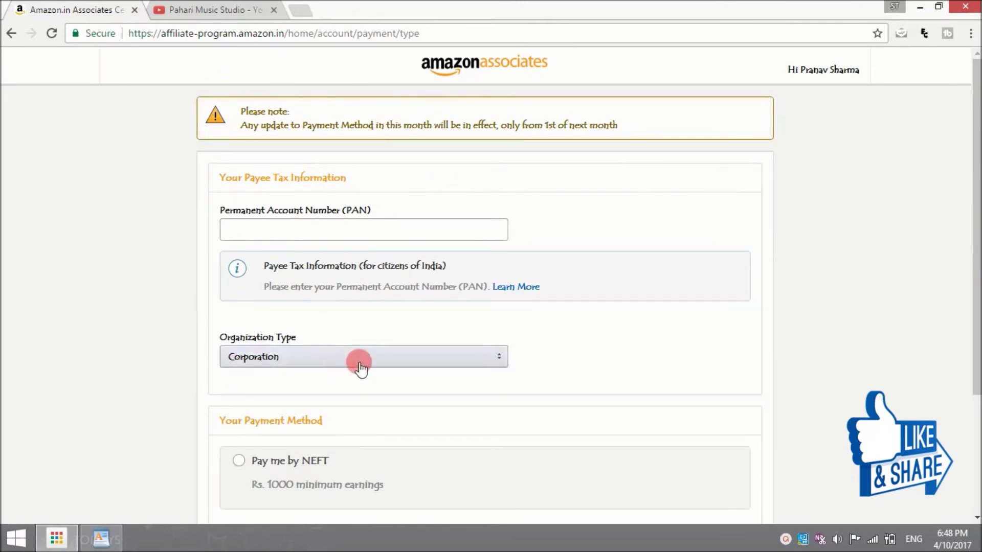
Step: Set Organization Type to Individual and choose Pay me by NEFT, reviewing the bank detail fields
{"action": "left_click", "coordinate": [501, 359]}
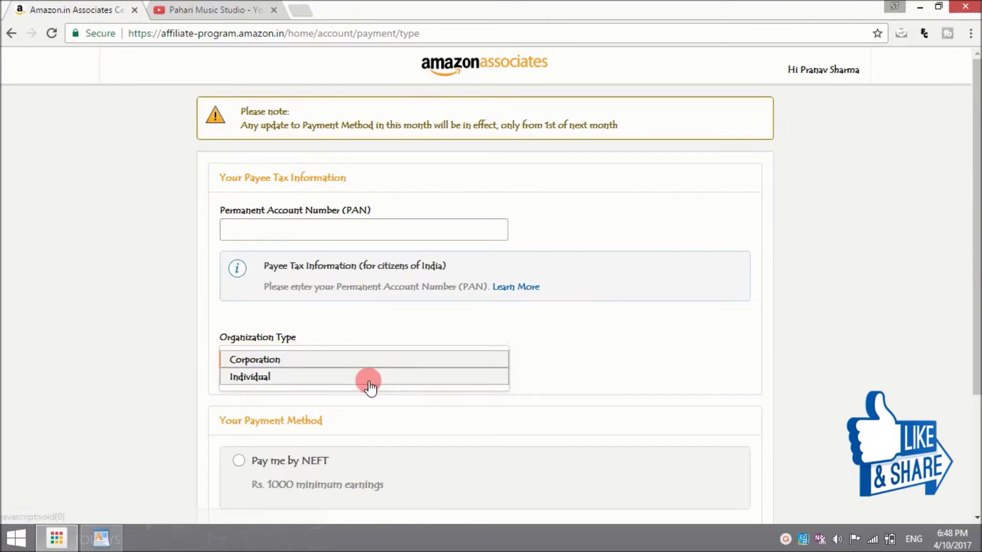
{"action": "left_click", "coordinate": [369, 381]}
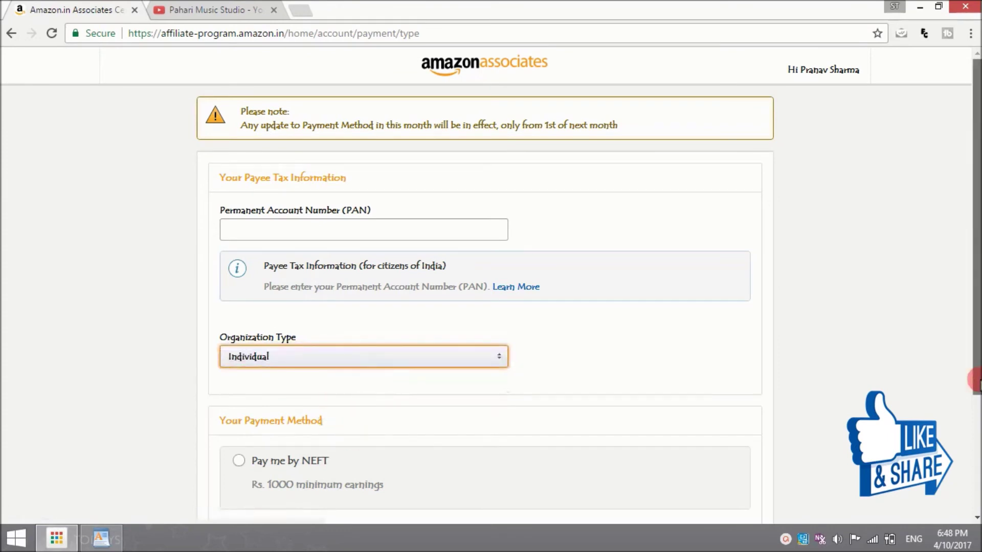
{"action": "scroll", "coordinate": [335, 421], "scroll_direction": "down", "scroll_amount": 2}
{"action": "left_click", "coordinate": [313, 380]}
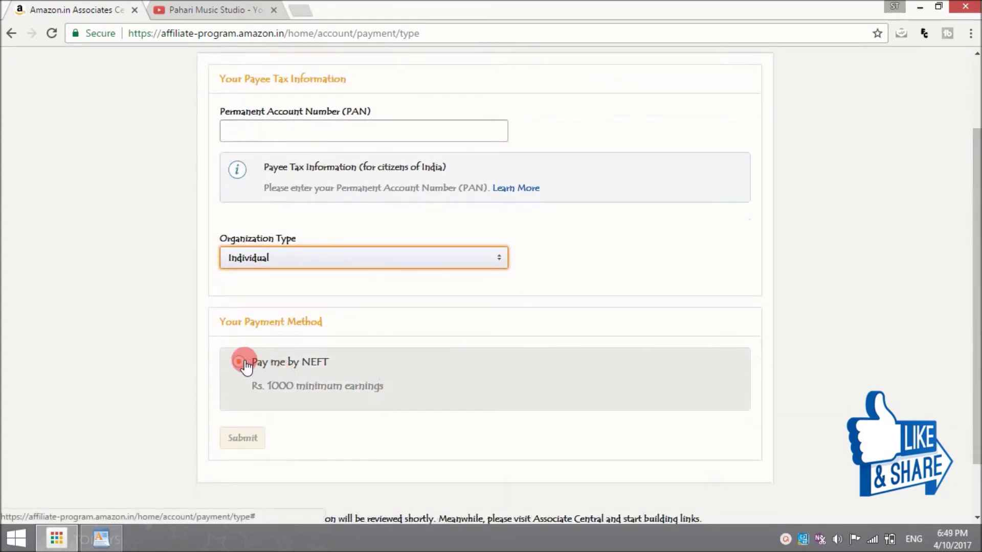
{"action": "left_click", "coordinate": [309, 367]}
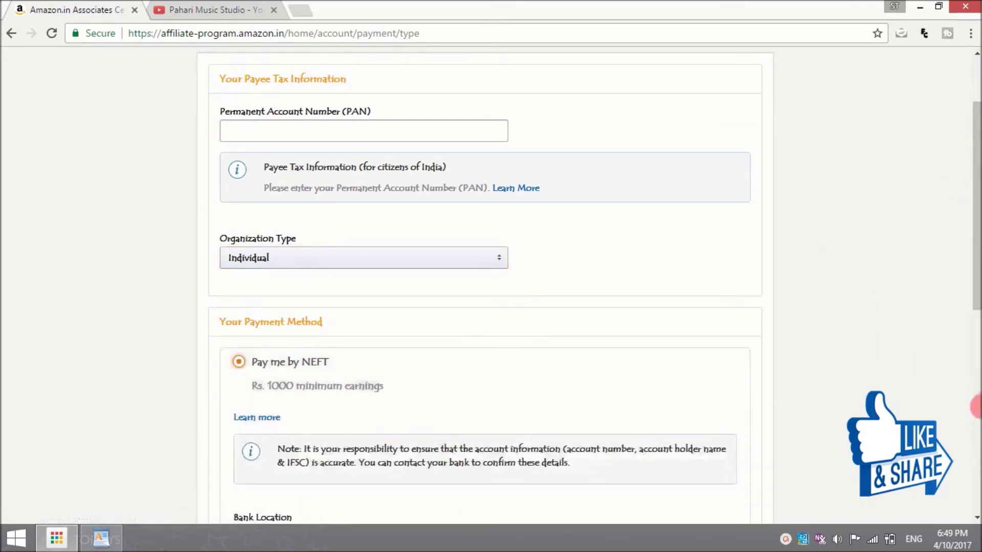
{"action": "scroll", "coordinate": [947, 299], "scroll_direction": "down", "scroll_amount": 8}
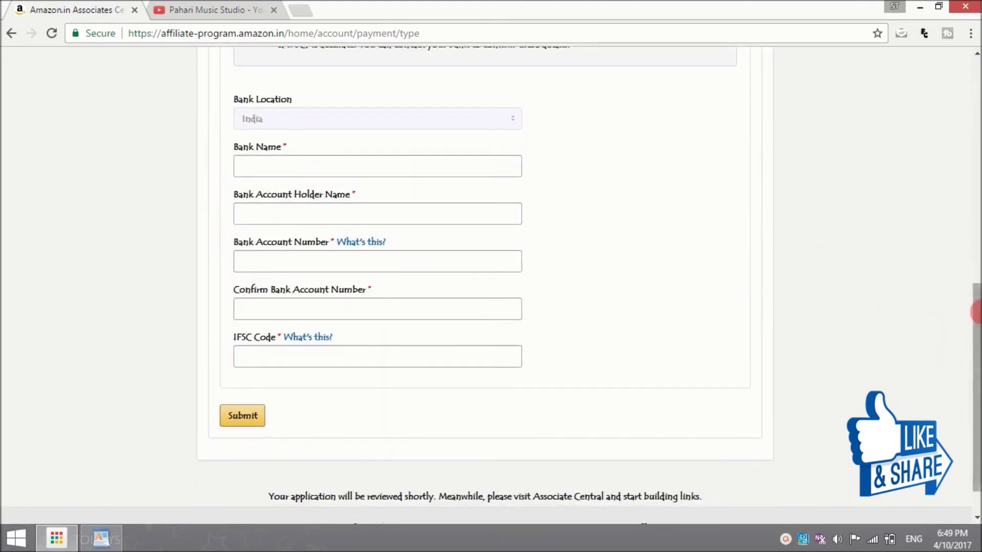
{"action": "left_click_drag", "start_coordinate": [977, 301], "coordinate": [976, 212]}
{"action": "scroll", "coordinate": [976, 212], "scroll_direction": "up", "scroll_amount": 9}
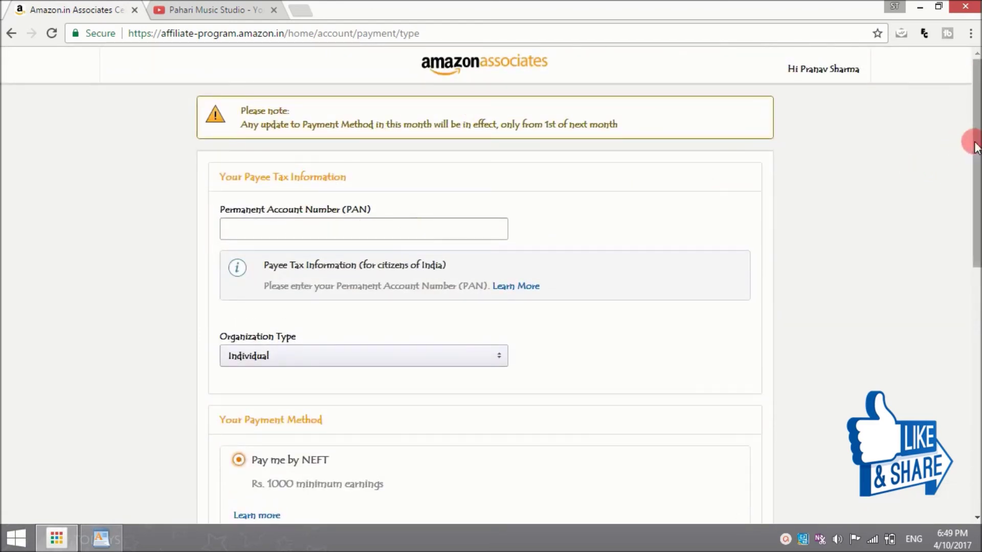
{"action": "left_click_drag", "start_coordinate": [977, 164], "coordinate": [976, 390]}
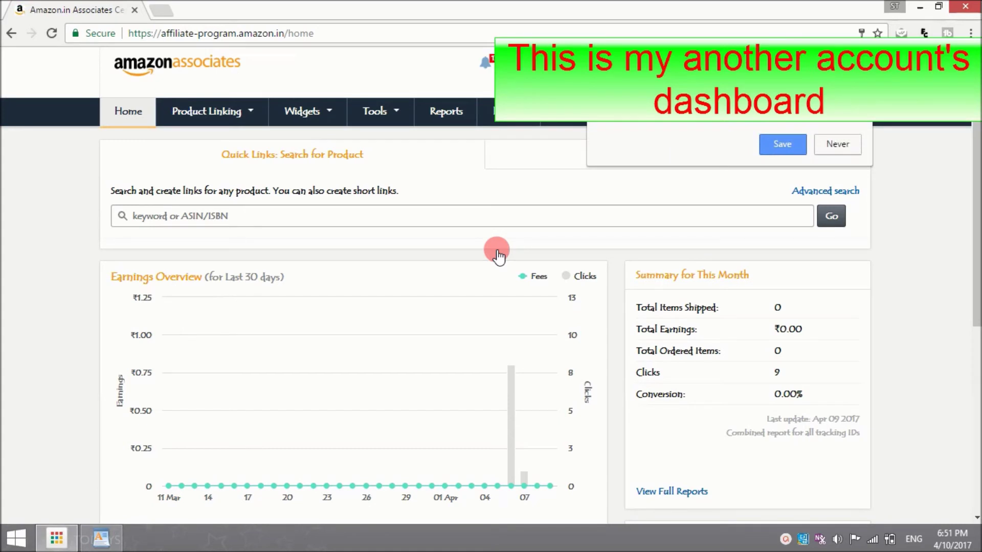
Step: Decline saving the password, search products for 'samsung phone', and get a link for Samsung On5 Pro (Gold)
{"action": "left_click", "coordinate": [853, 137]}
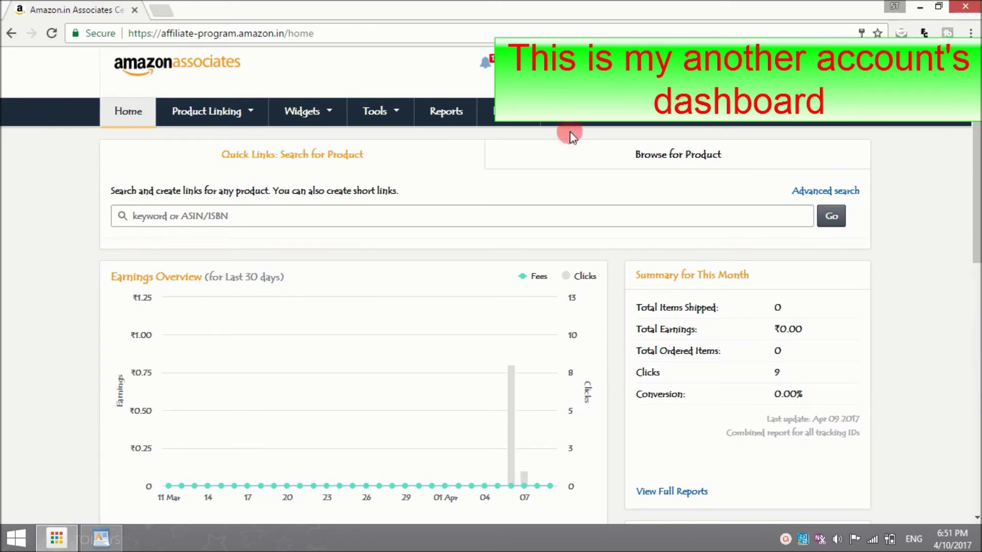
{"action": "left_click", "coordinate": [244, 211]}
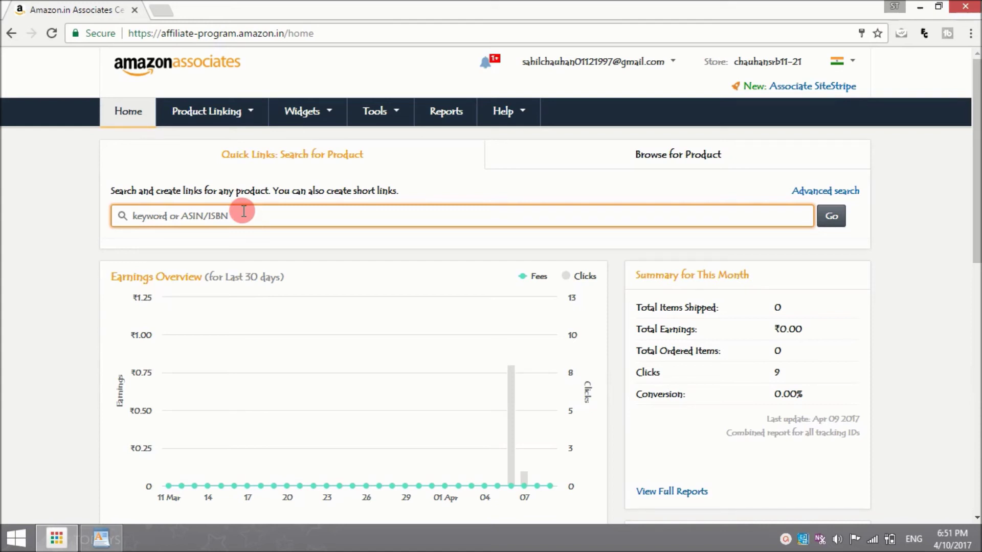
{"action": "type", "text": "samsung phone"}
{"action": "left_click", "coordinate": [831, 215]}
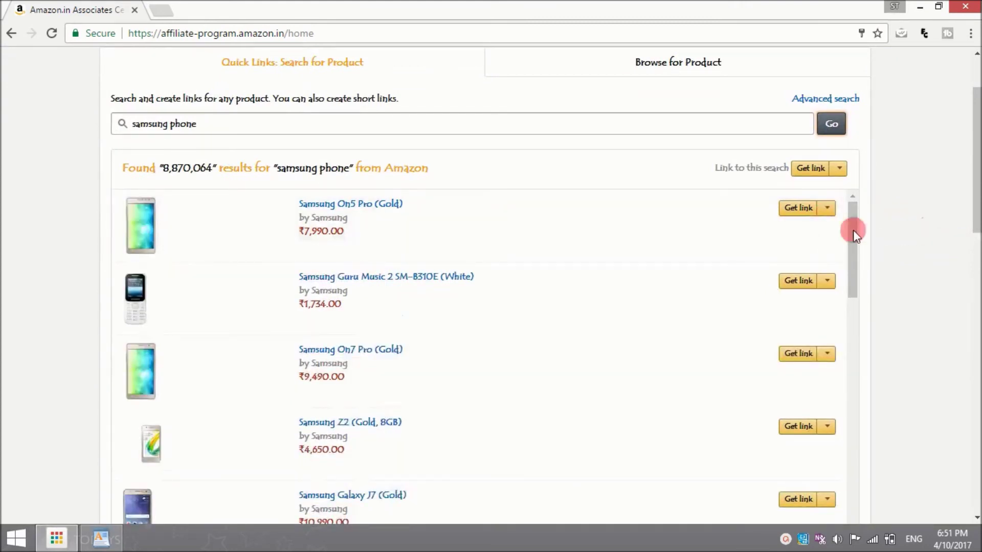
{"action": "left_click", "coordinate": [802, 210]}
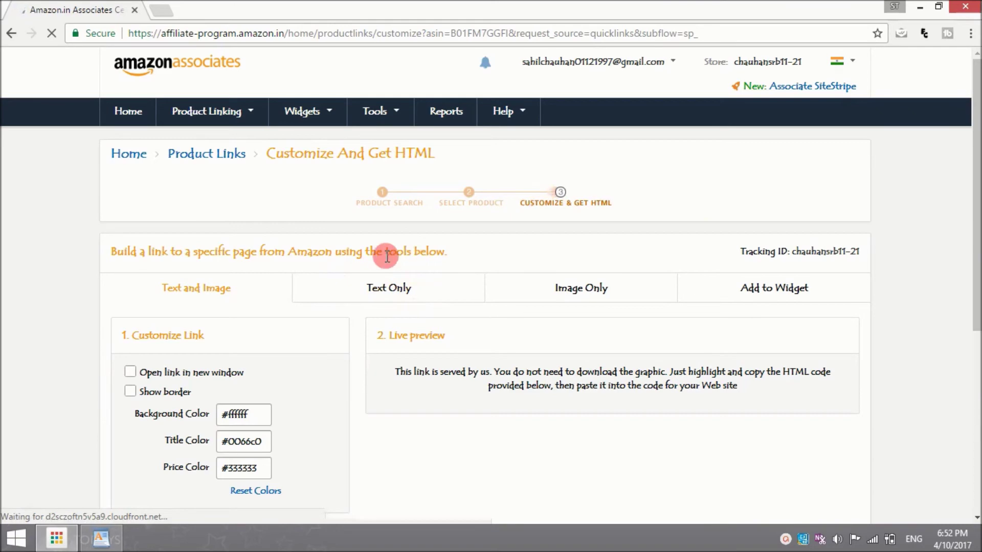
Step: Copy the Text Only HTML link code for the Samsung On5 Pro (Gold)
{"action": "left_click", "coordinate": [395, 296]}
{"action": "left_click_drag", "start_coordinate": [977, 191], "coordinate": [976, 330]}
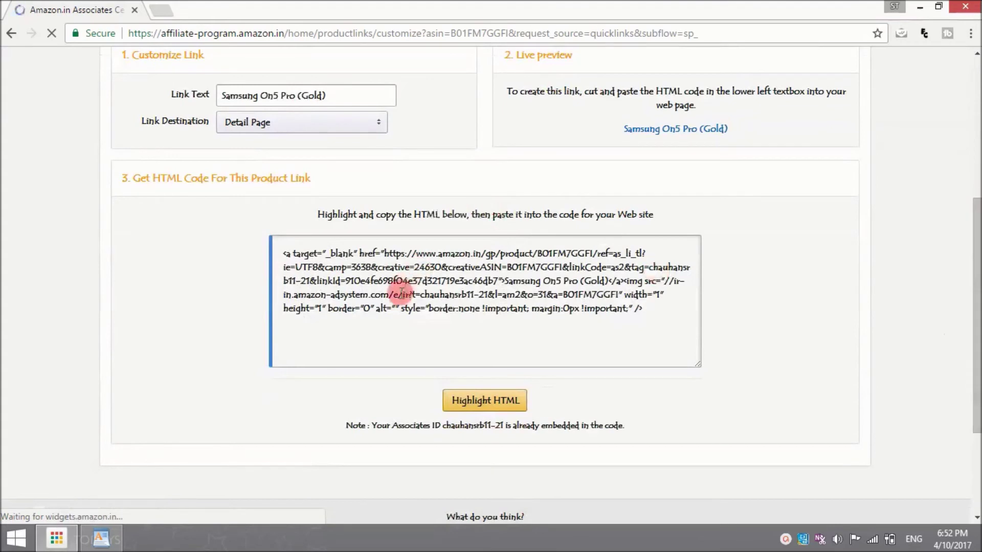
{"action": "left_click", "coordinate": [359, 308]}
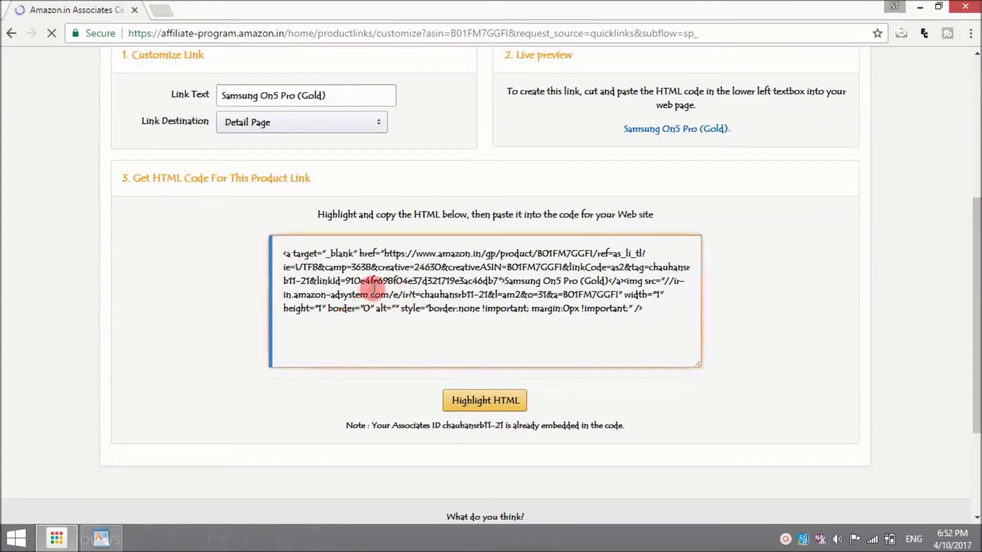
{"action": "right_click", "coordinate": [373, 288]}
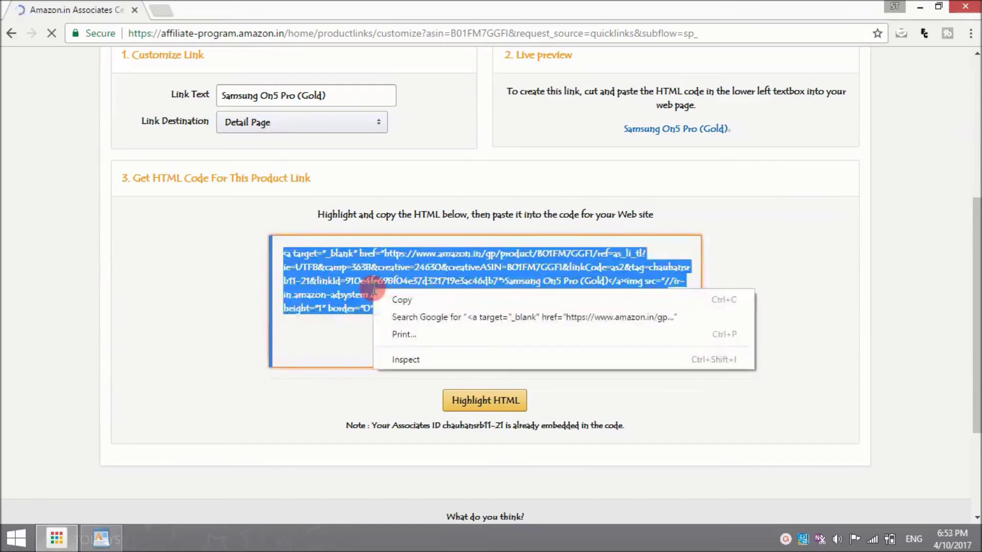
{"action": "left_click", "coordinate": [403, 302]}
{"action": "left_click", "coordinate": [101, 537]}
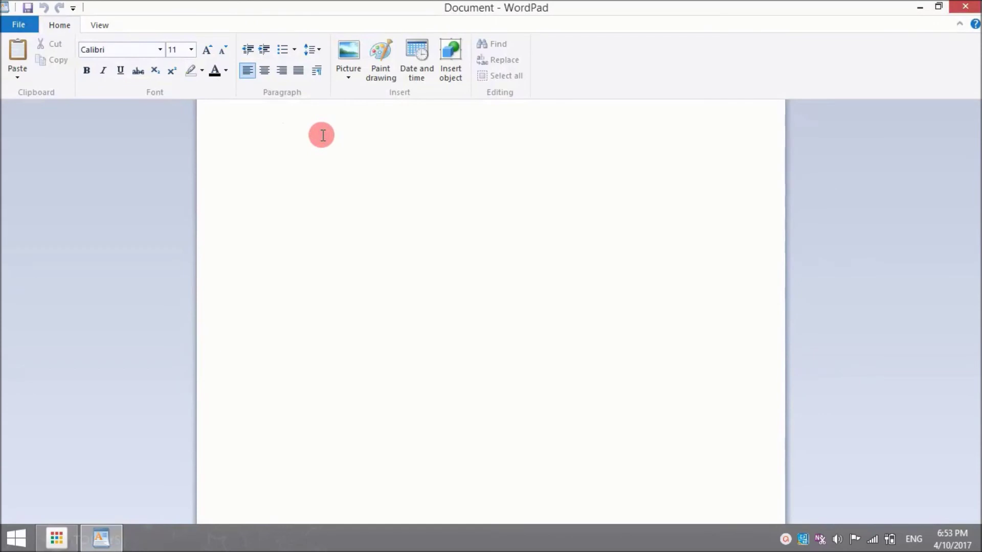
{"action": "right_click", "coordinate": [322, 134]}
{"action": "left_click", "coordinate": [367, 175]}
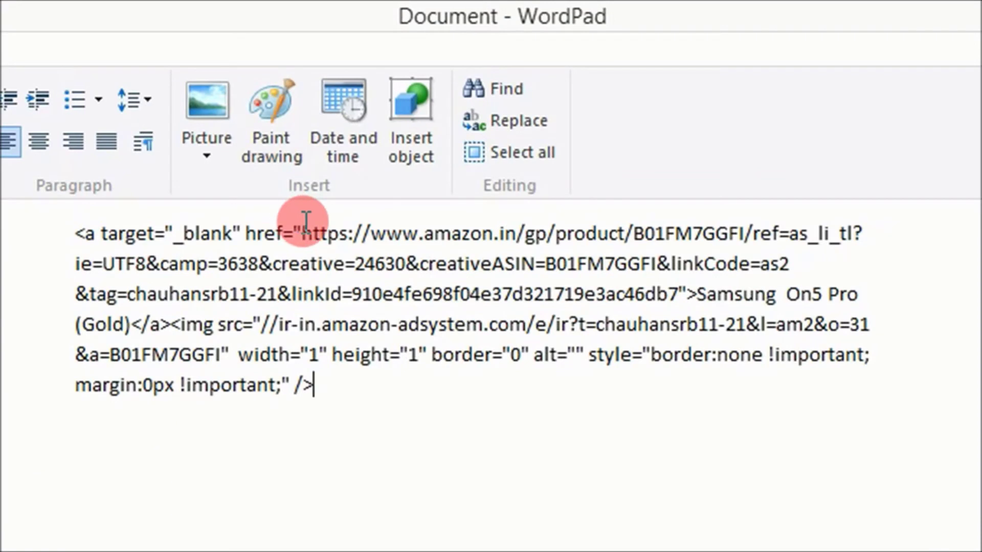
{"action": "left_click_drag", "start_coordinate": [302, 225], "coordinate": [271, 286]}
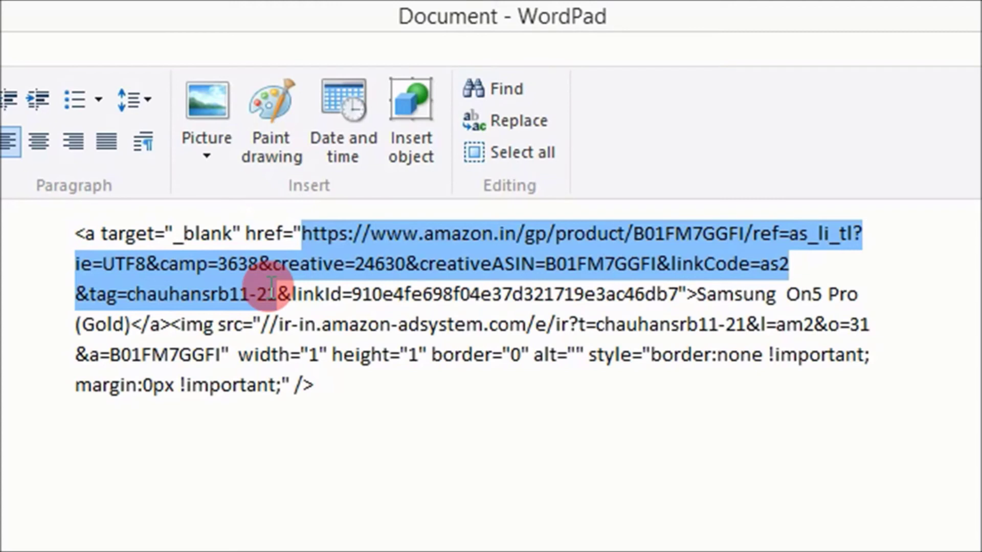
{"action": "mouse_move", "coordinate": [271, 284]}
{"action": "left_mouse_down"}
{"action": "mouse_move", "coordinate": [261, 294]}
{"action": "mouse_move", "coordinate": [200, 294]}
{"action": "mouse_move", "coordinate": [261, 295]}
{"action": "mouse_move", "coordinate": [271, 285]}
{"action": "left_mouse_up"}
{"action": "right_click", "coordinate": [210, 293]}
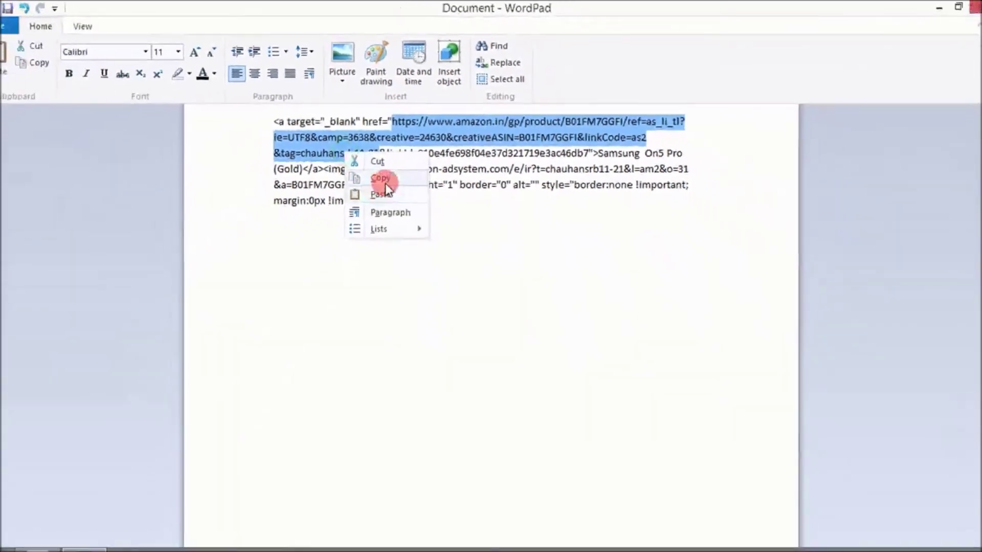
{"action": "left_click", "coordinate": [378, 182]}
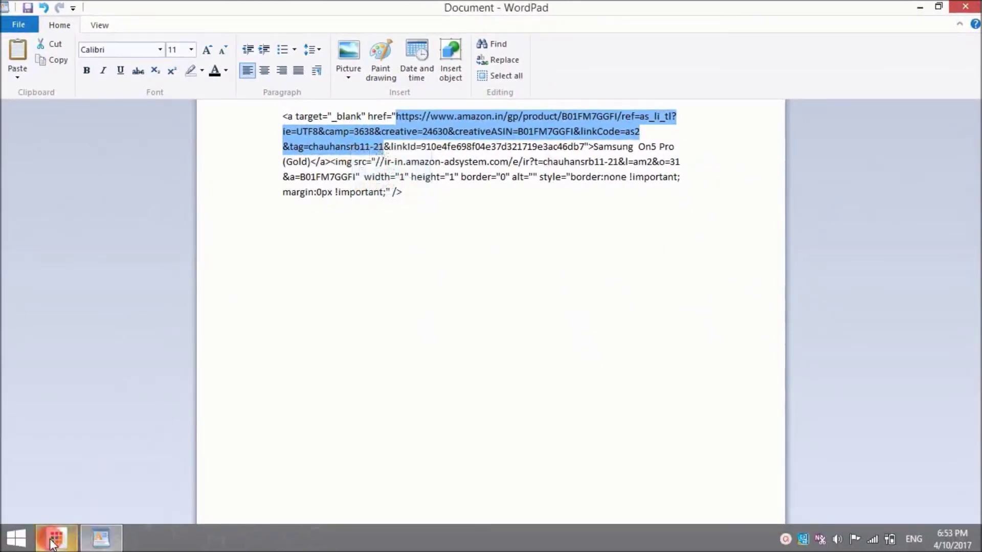
{"action": "left_click", "coordinate": [53, 542]}
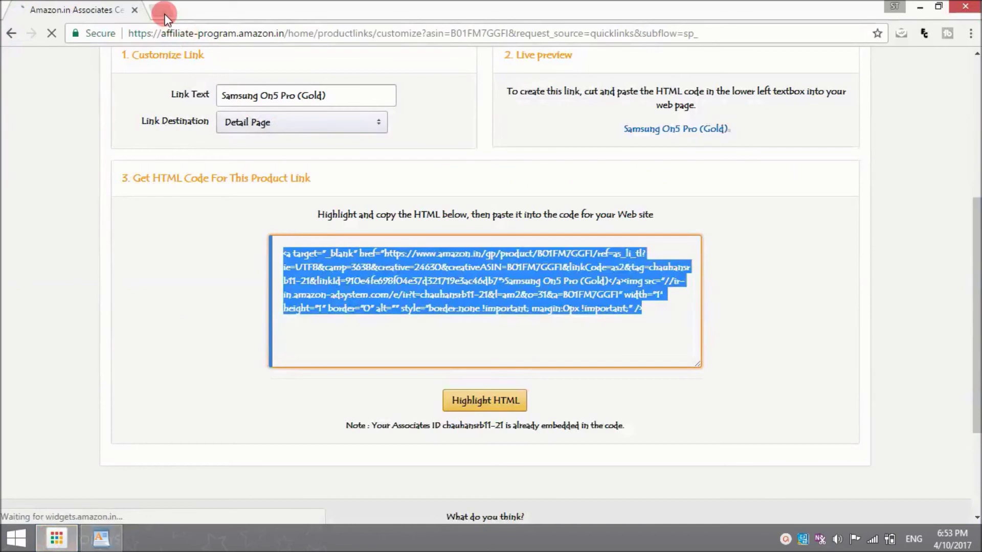
Step: Load bit.ly in a new Chrome tab by typing 'bi' in the address bar
{"action": "left_click", "coordinate": [165, 16]}
{"action": "type", "text": "bit.ly"}
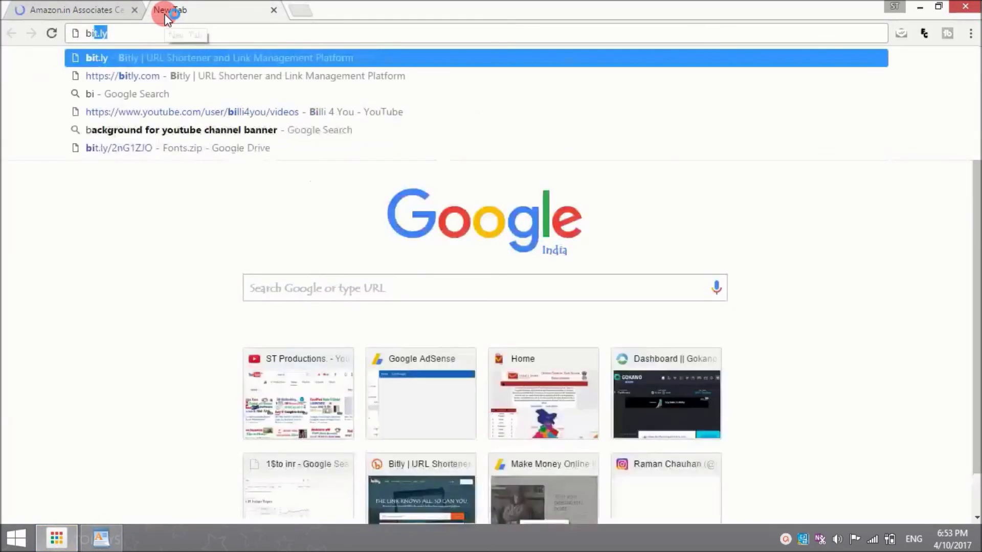
{"action": "key", "text": "Return"}
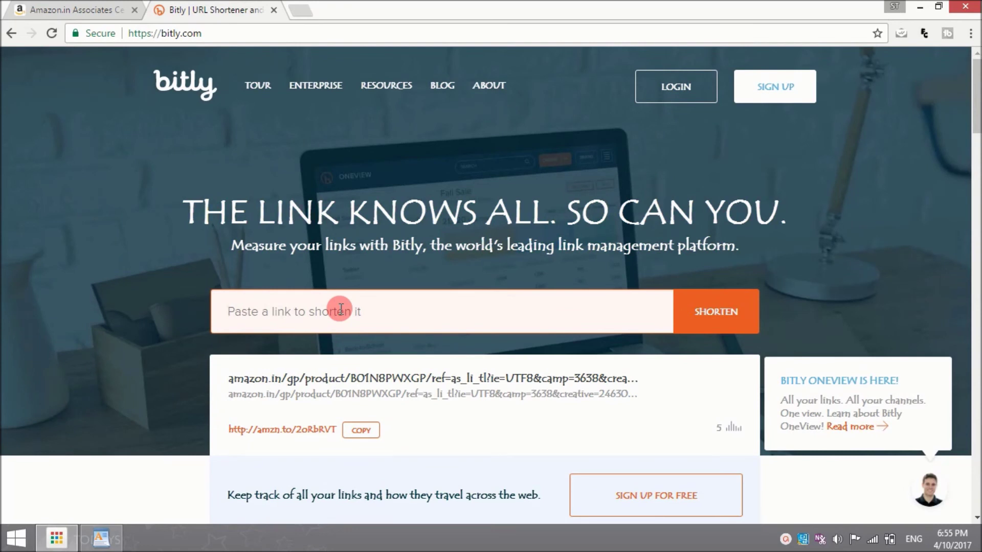
{"action": "right_click", "coordinate": [341, 309]}
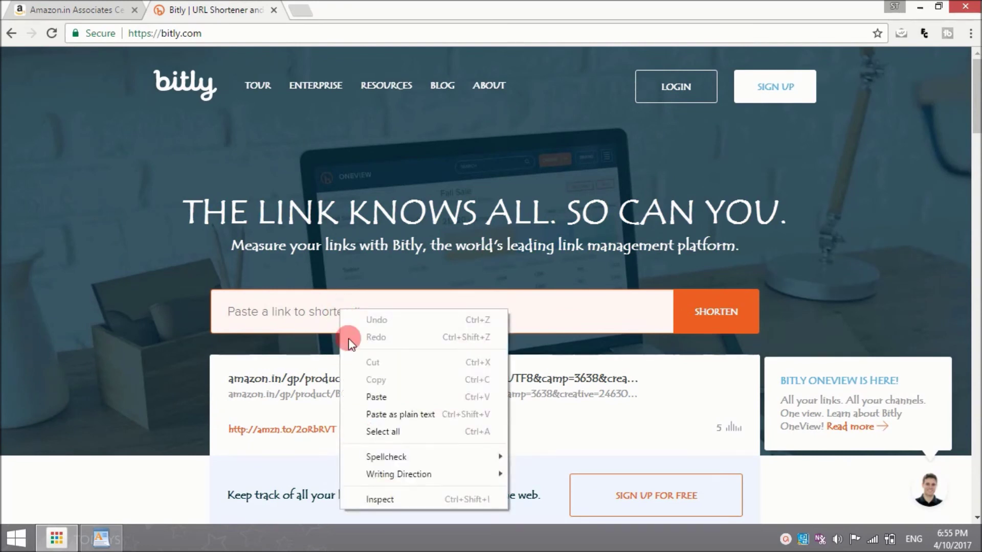
{"action": "left_click", "coordinate": [378, 397]}
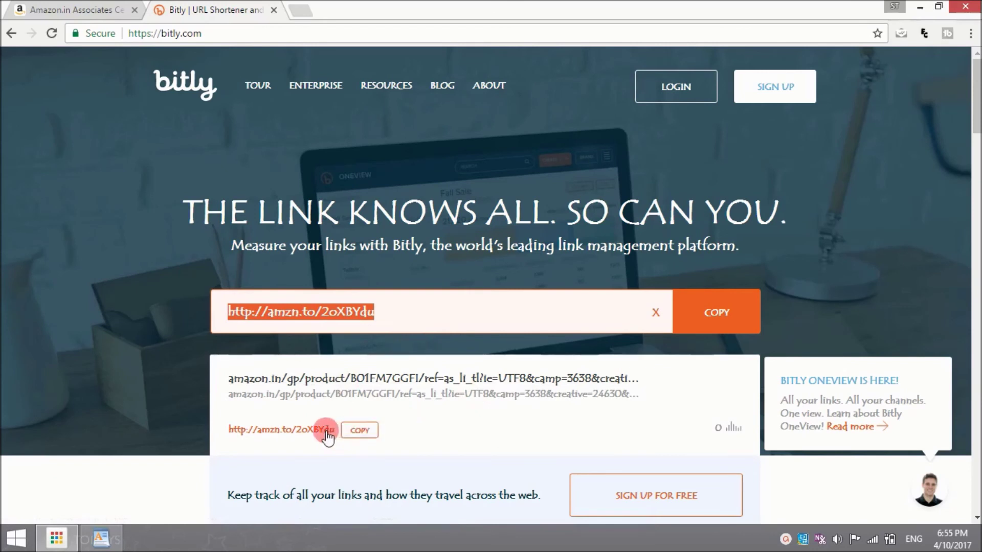
{"action": "left_click", "coordinate": [353, 435]}
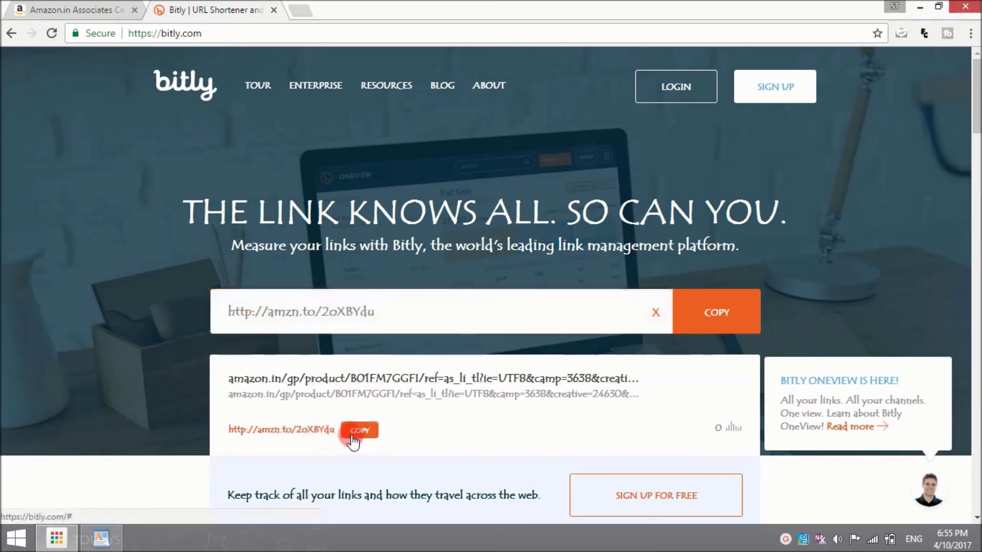